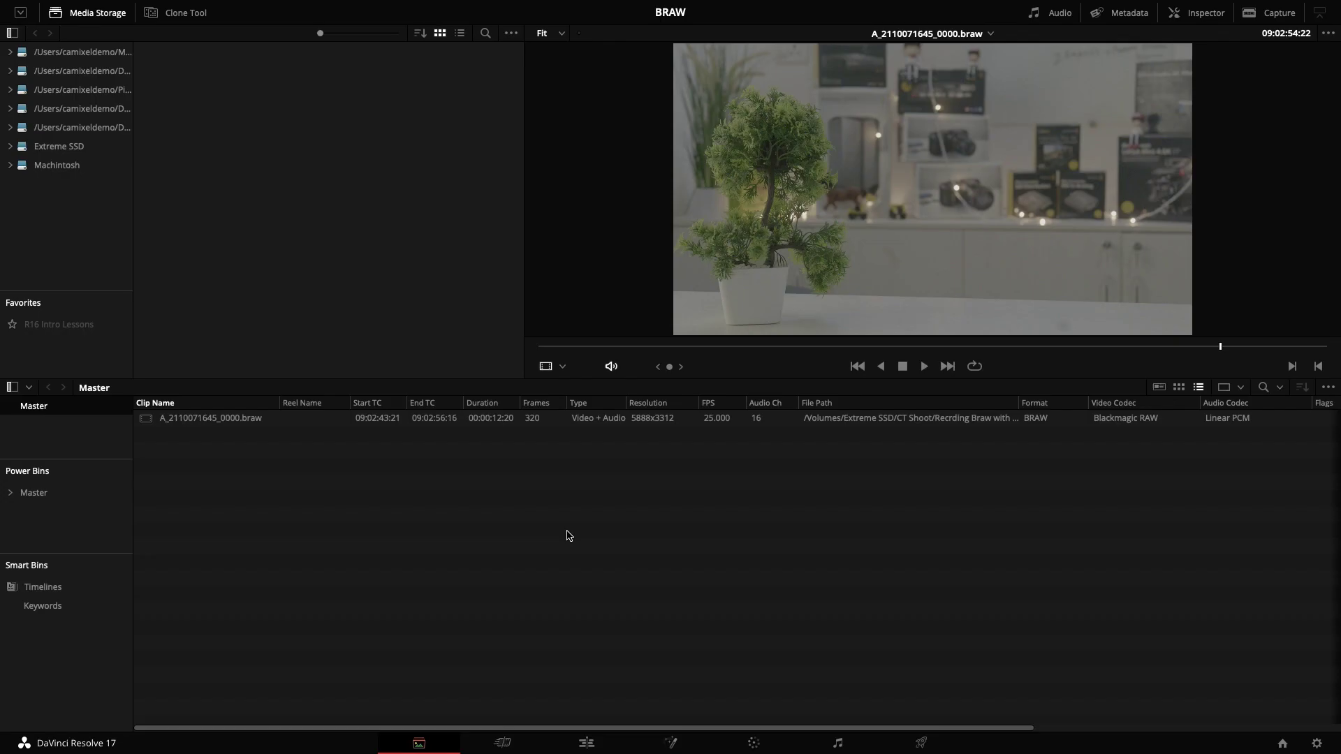
# Show the BRAW clip's metadata: Blackmagic RAW, 5888 x 3312, 25 fps, 16-bit.
pyautogui.click(230, 419)
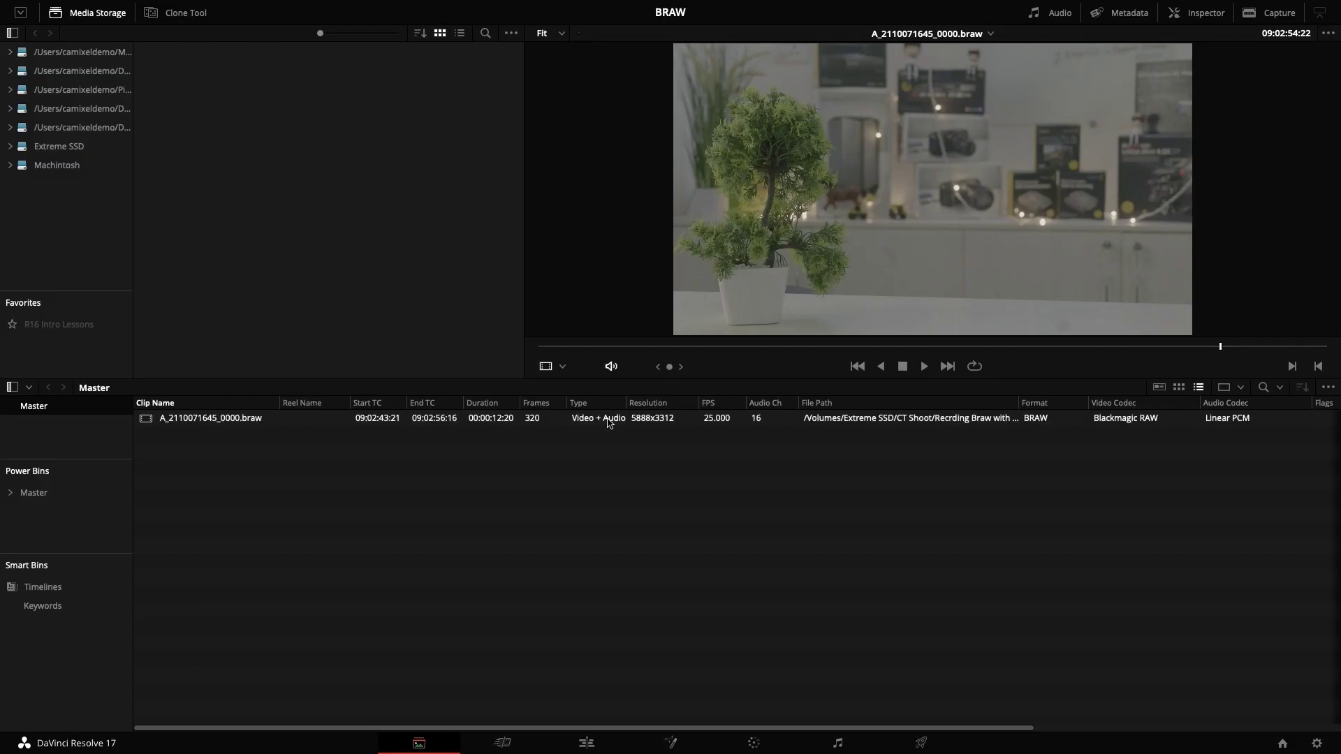
pyautogui.click(1124, 14)
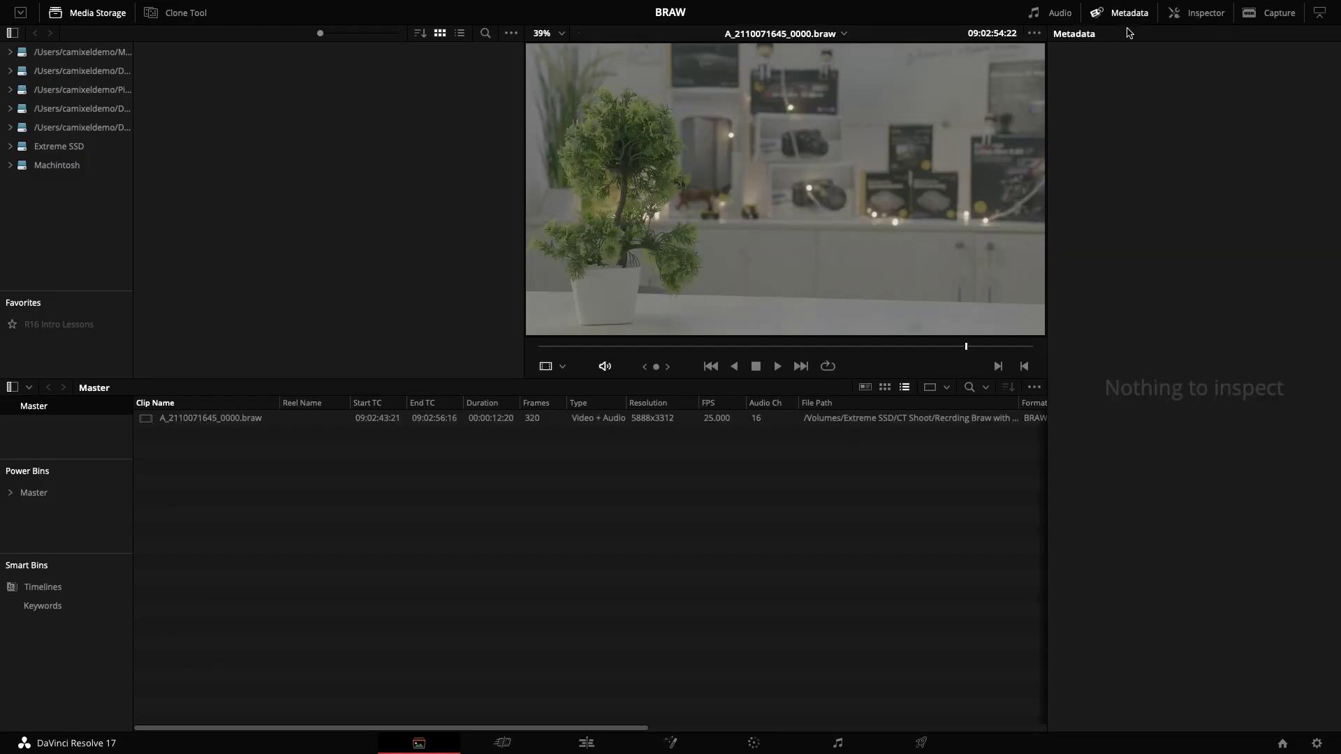
pyautogui.click(168, 420)
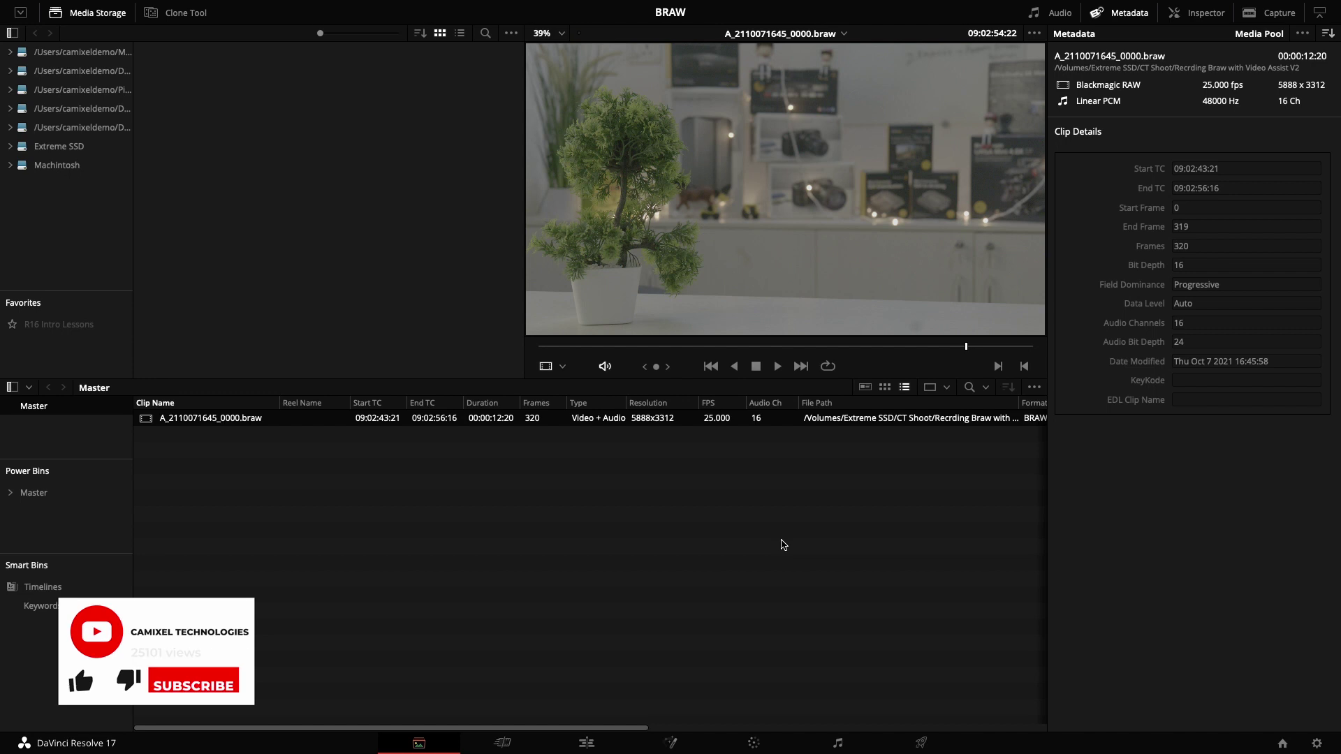
# On the Edit page, create a new timeline named 'Braw' from the BRAW clip and enlarge the track area.
pyautogui.click(586, 742)
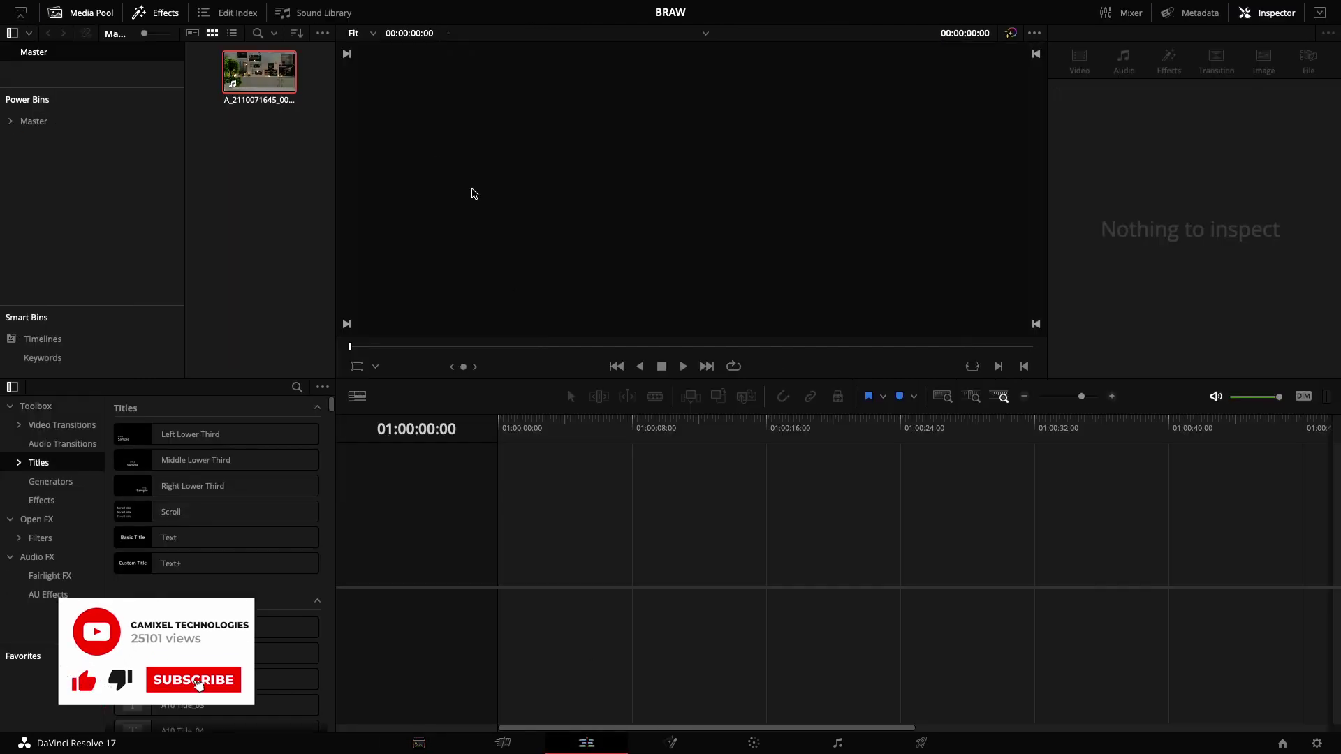
pyautogui.rightClick(260, 80)
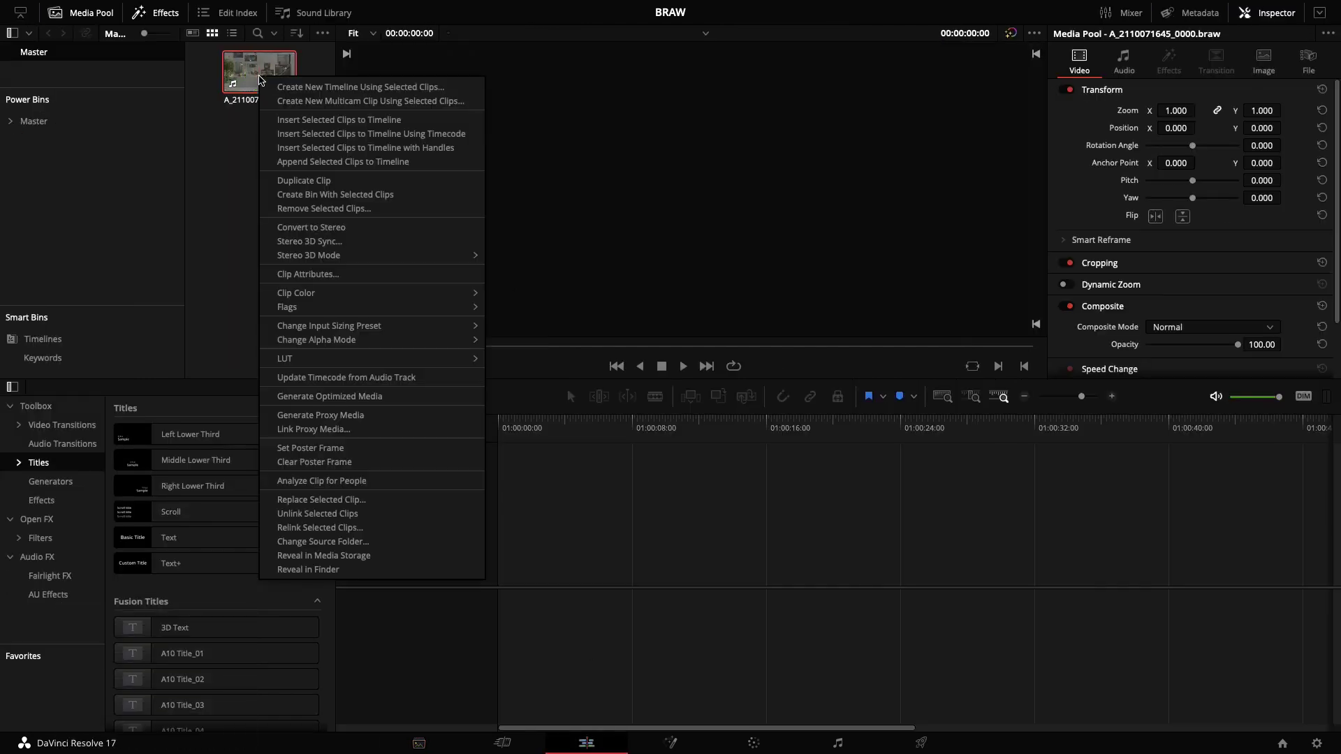
pyautogui.click(328, 87)
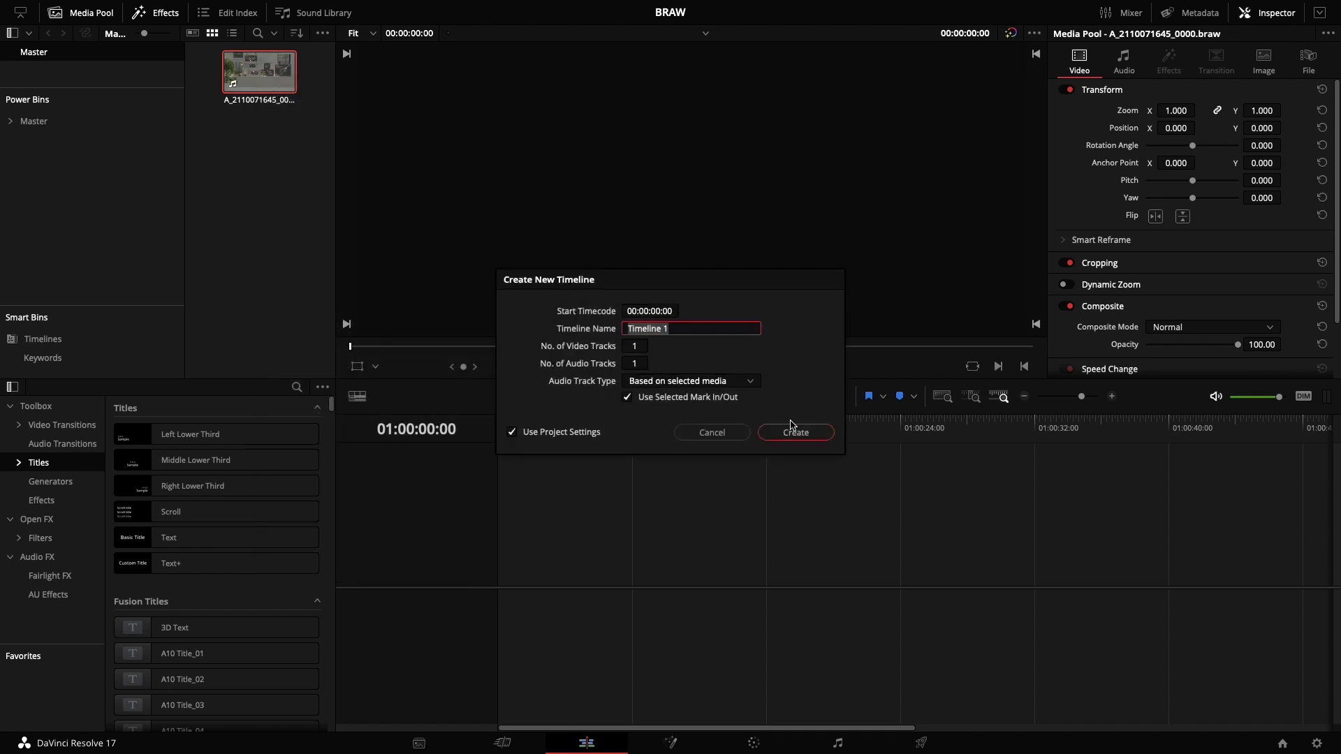
pyautogui.press('BackSpace')
pyautogui.write('Braw')
pyautogui.click(792, 431)
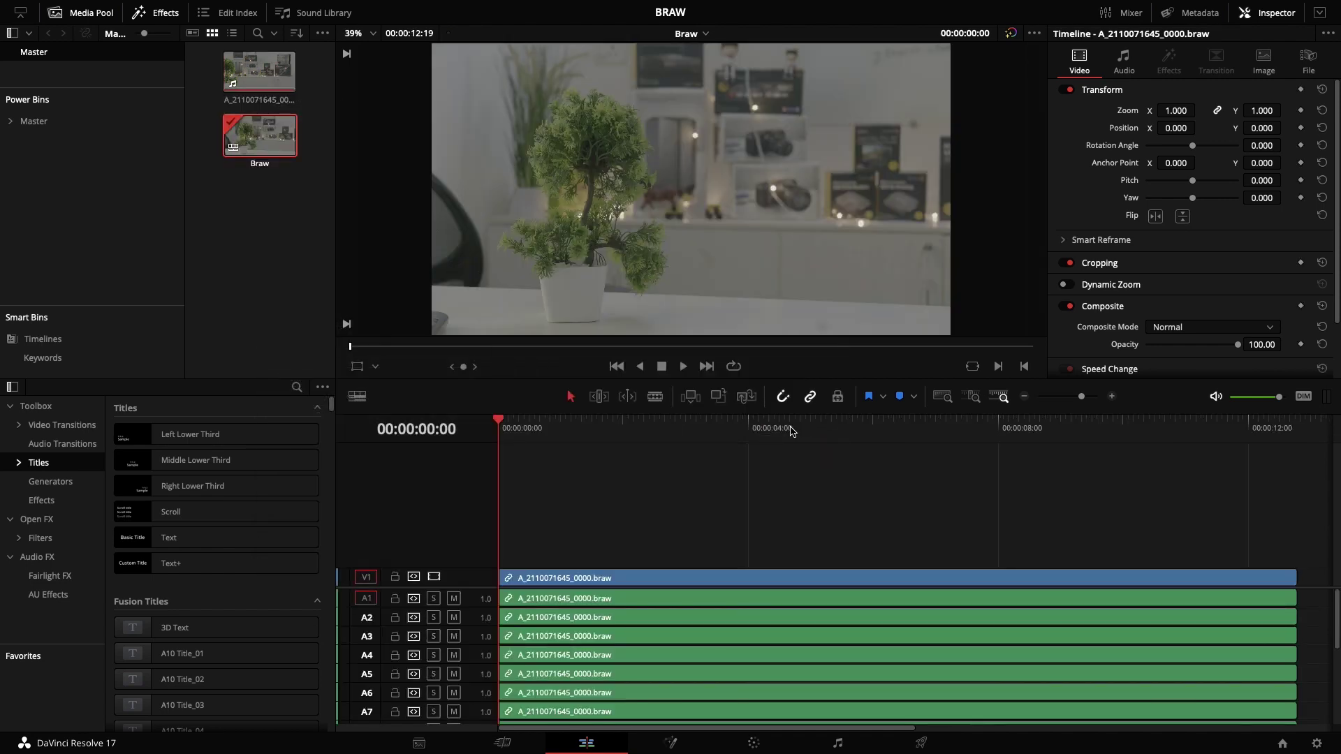
pyautogui.moveTo(608, 591); pyautogui.dragTo(615, 454)
pyautogui.scroll(3, 631, 590)
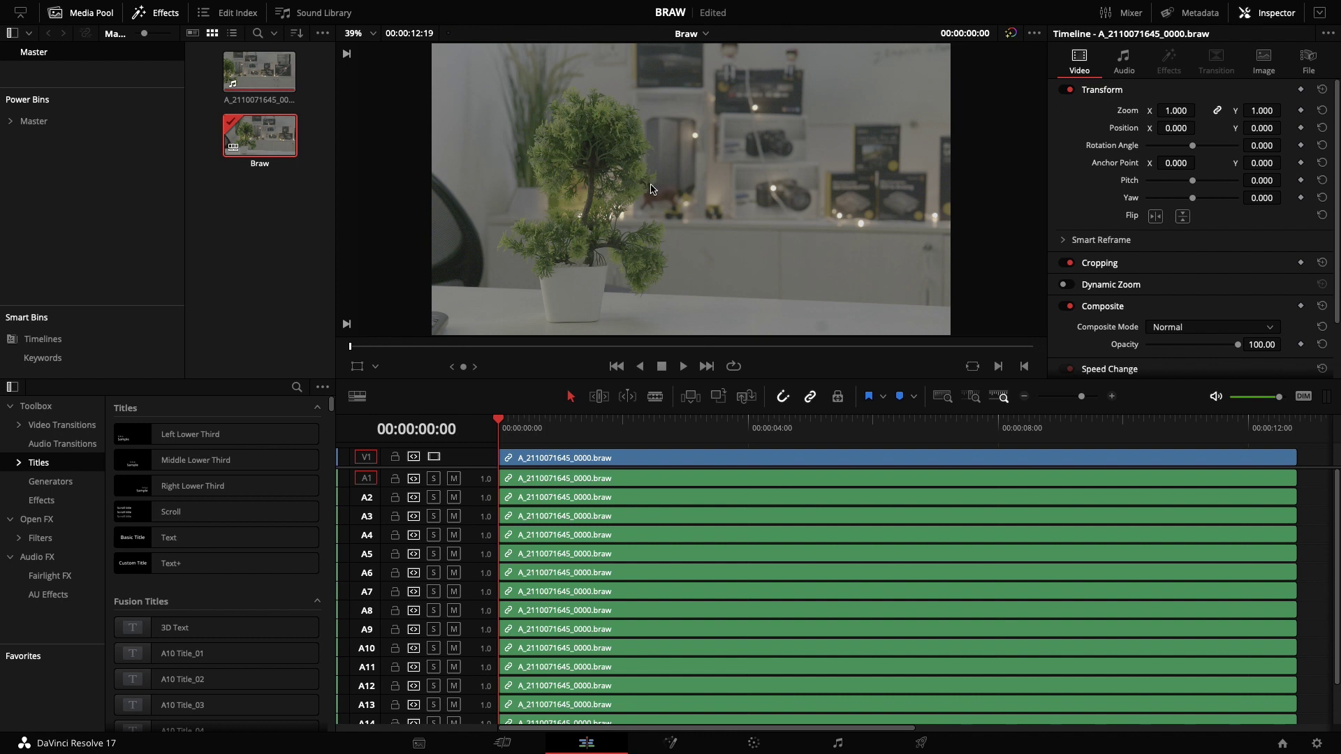
# In Color Management, set color science to DaVinci YRGB Color Managed with HDR processing mode.
pyautogui.click(1317, 744)
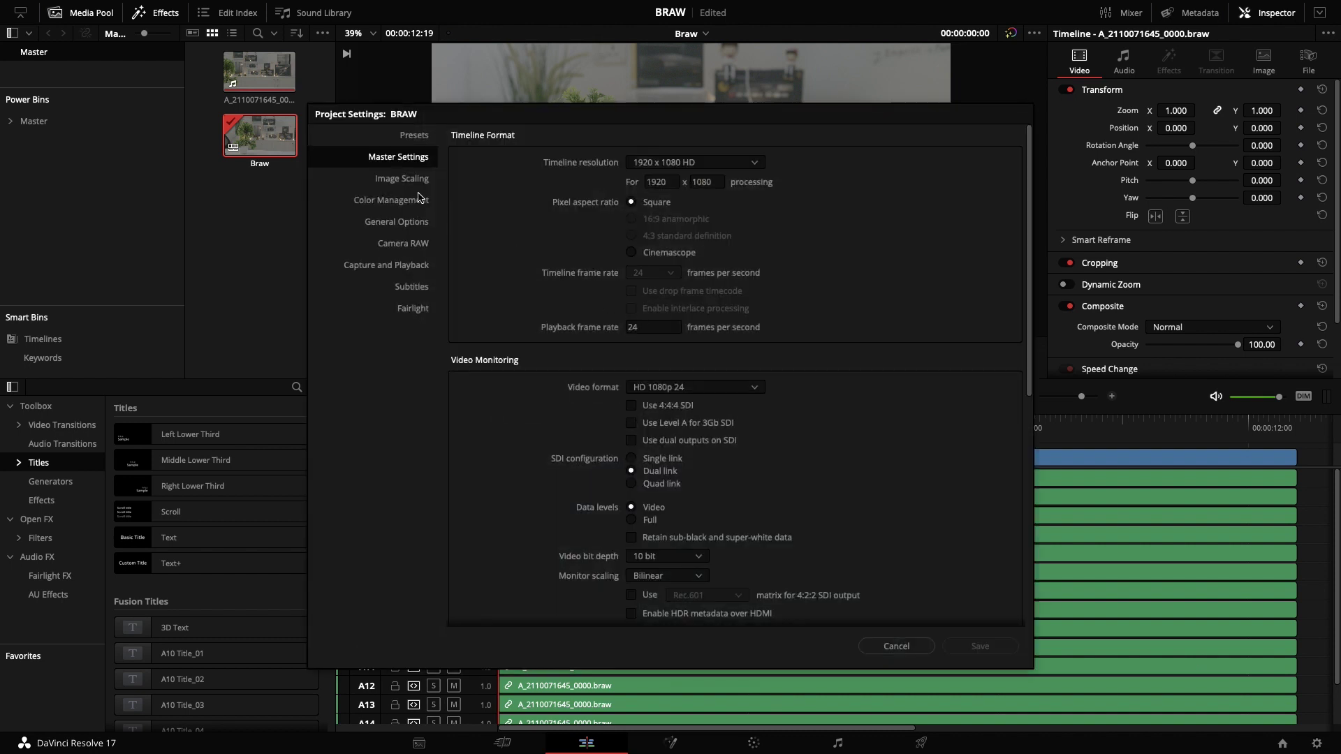
pyautogui.click(417, 202)
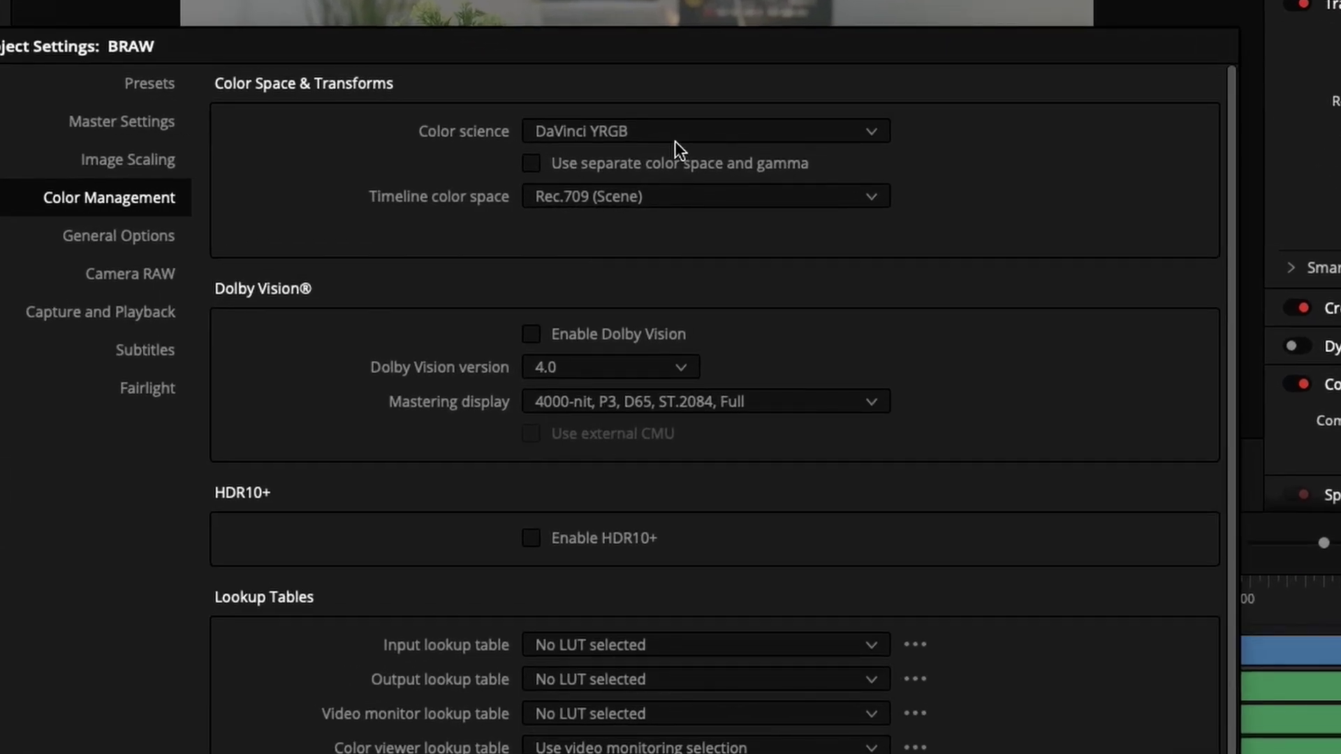
pyautogui.click(677, 137)
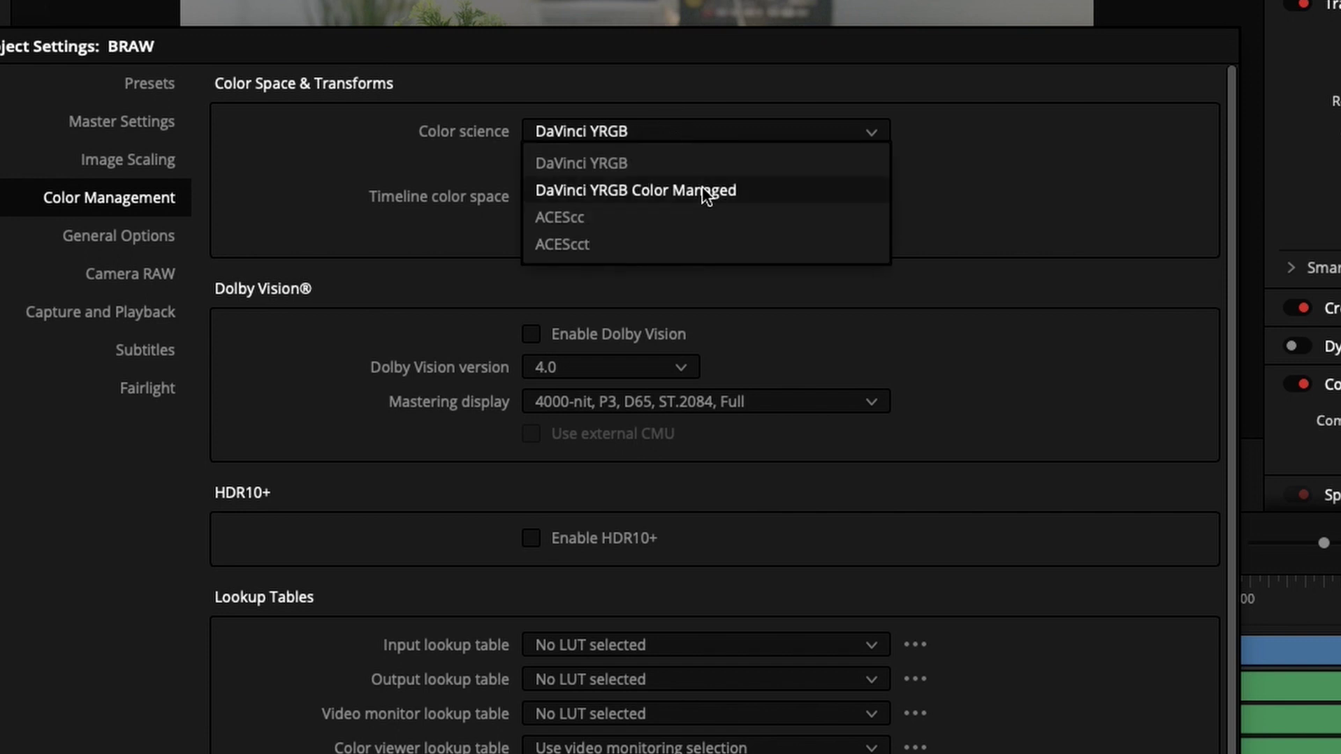
pyautogui.click(702, 189)
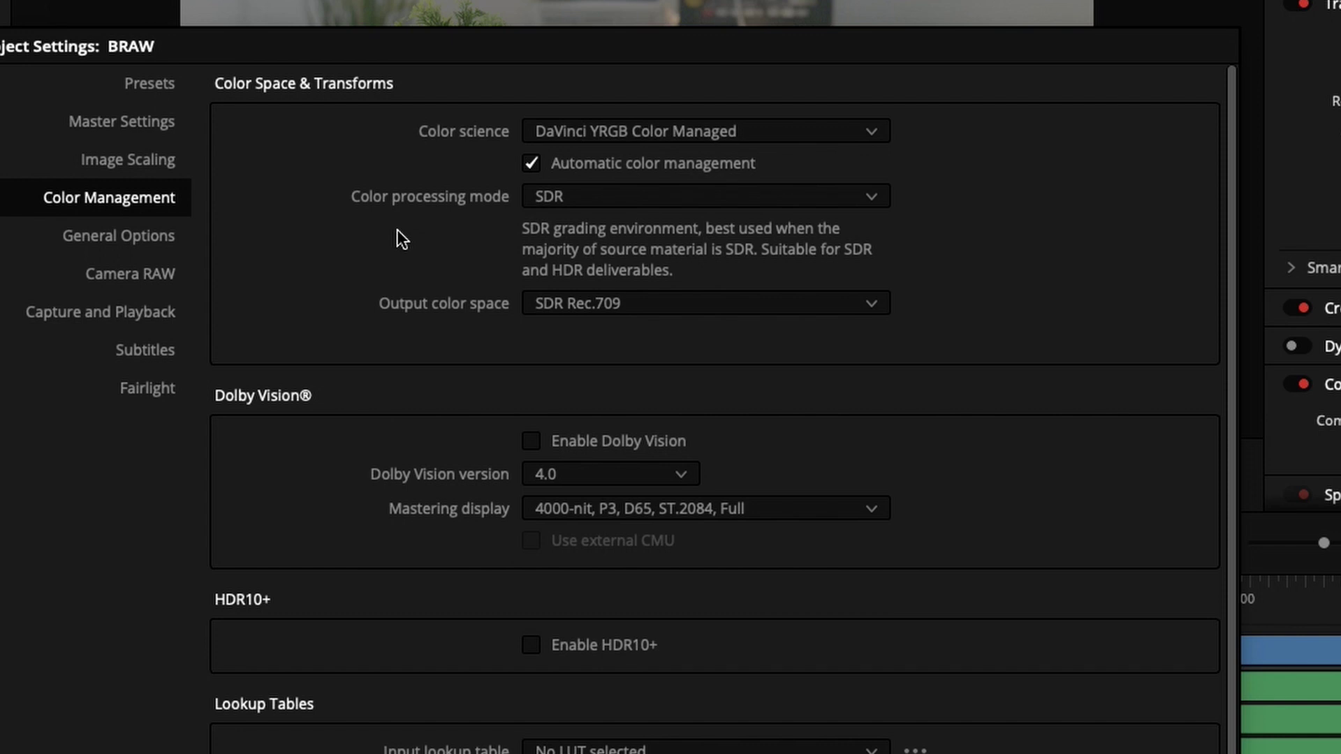
pyautogui.click(634, 194)
pyautogui.click(620, 252)
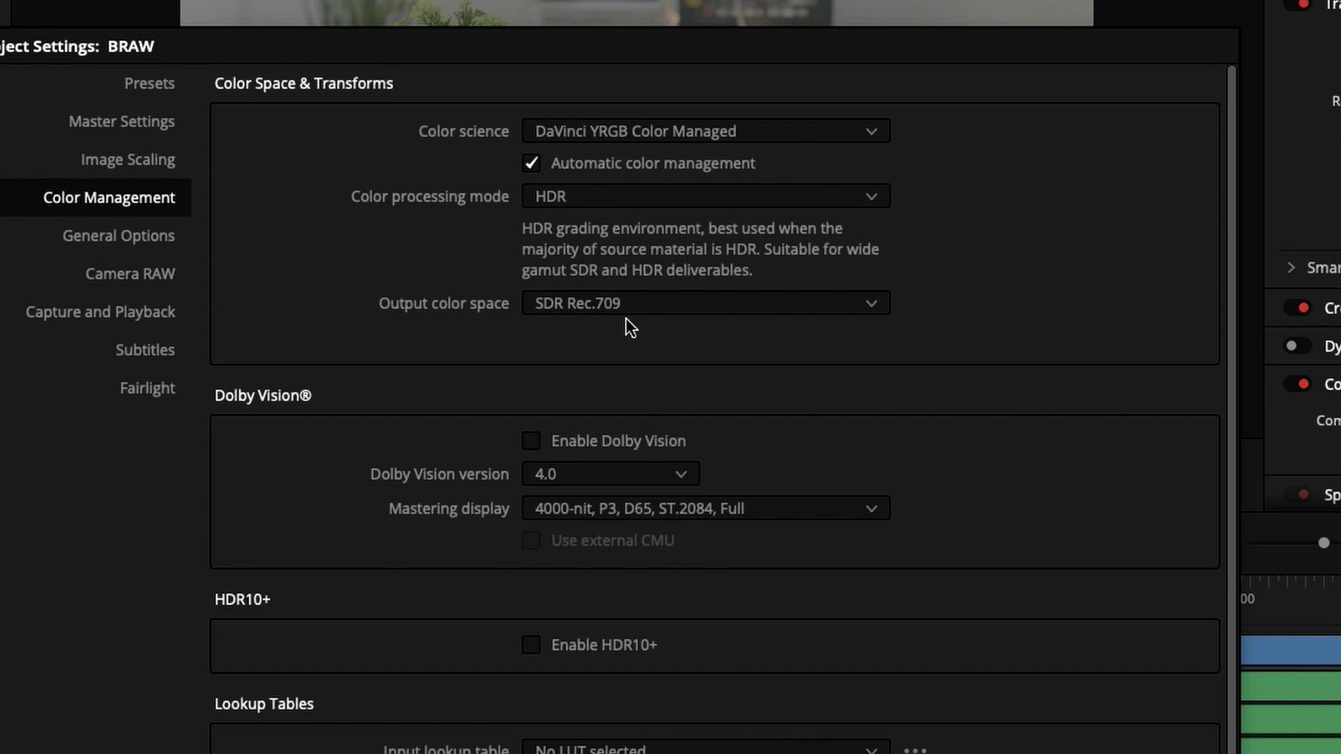
# Keep HDR Rec.2020 Intermediate processing with automatic color management on, and save the settings.
pyautogui.click(559, 162)
pyautogui.click(573, 196)
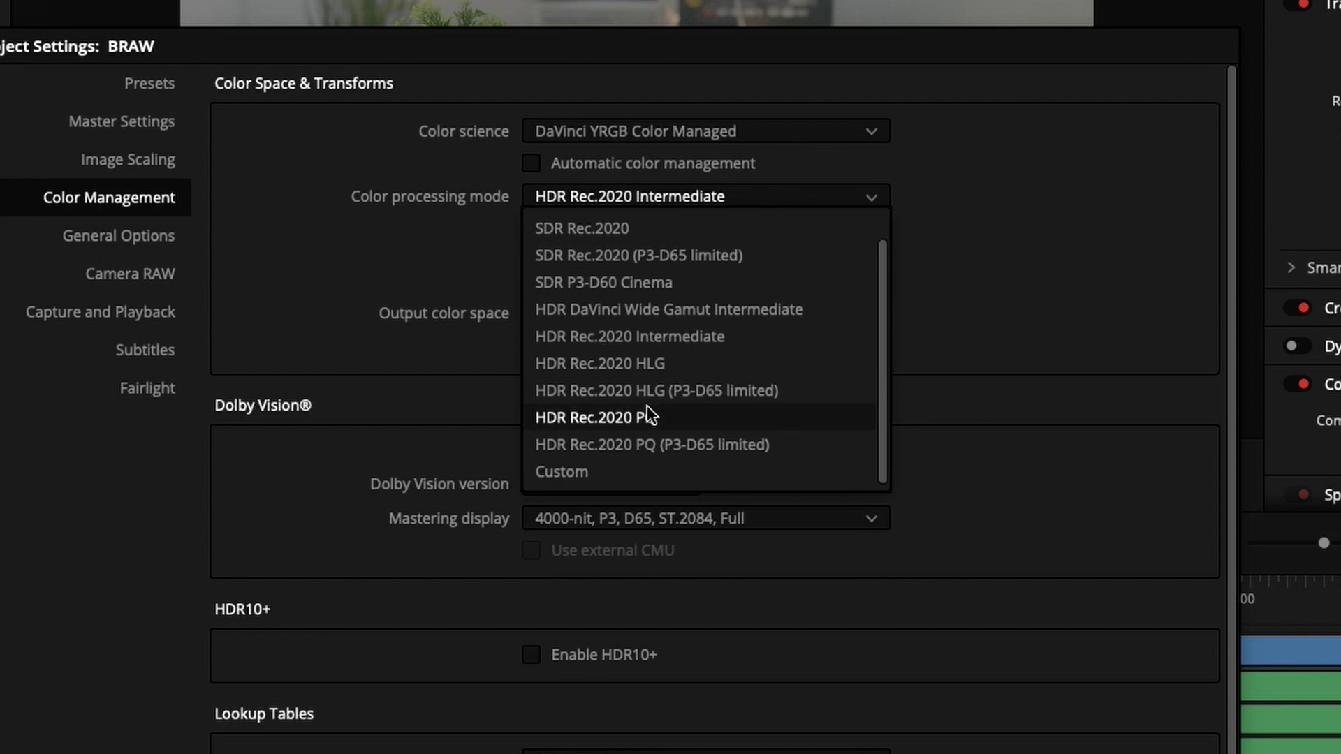
pyautogui.click(542, 190)
pyautogui.click(531, 163)
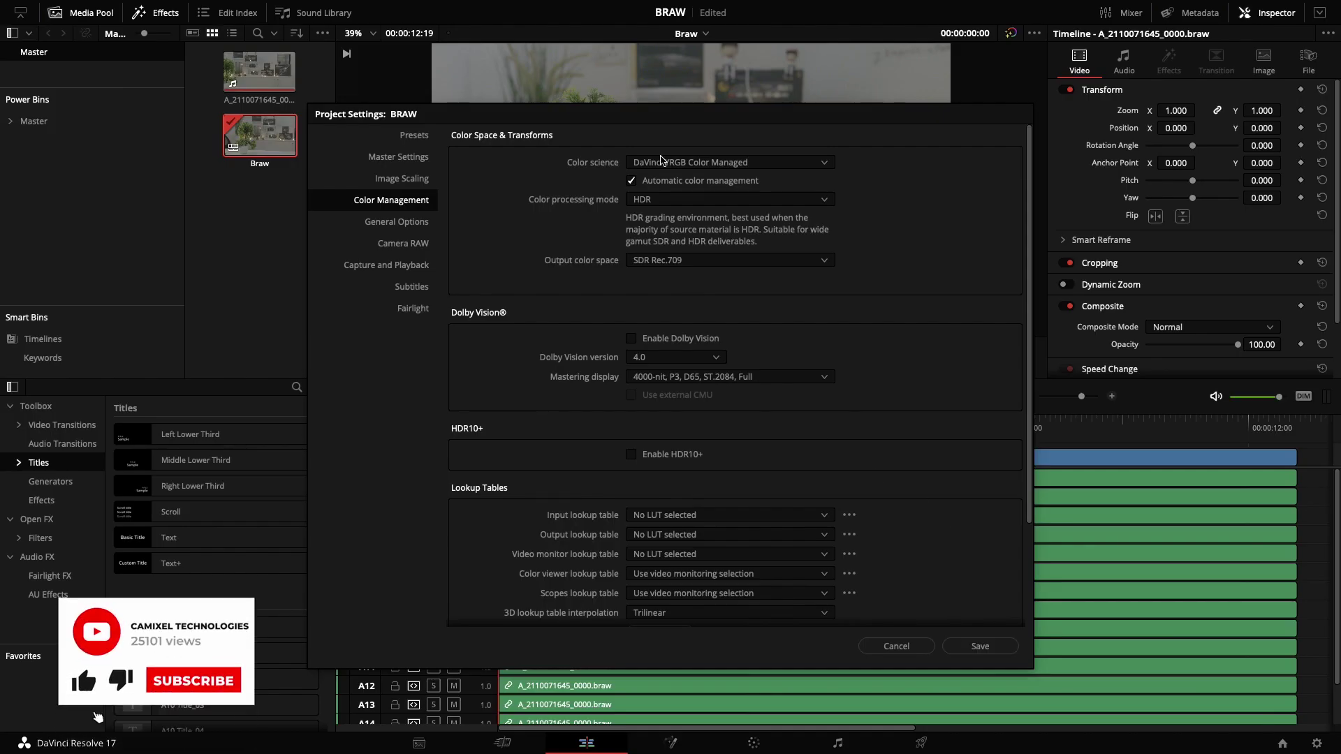
pyautogui.click(503, 115)
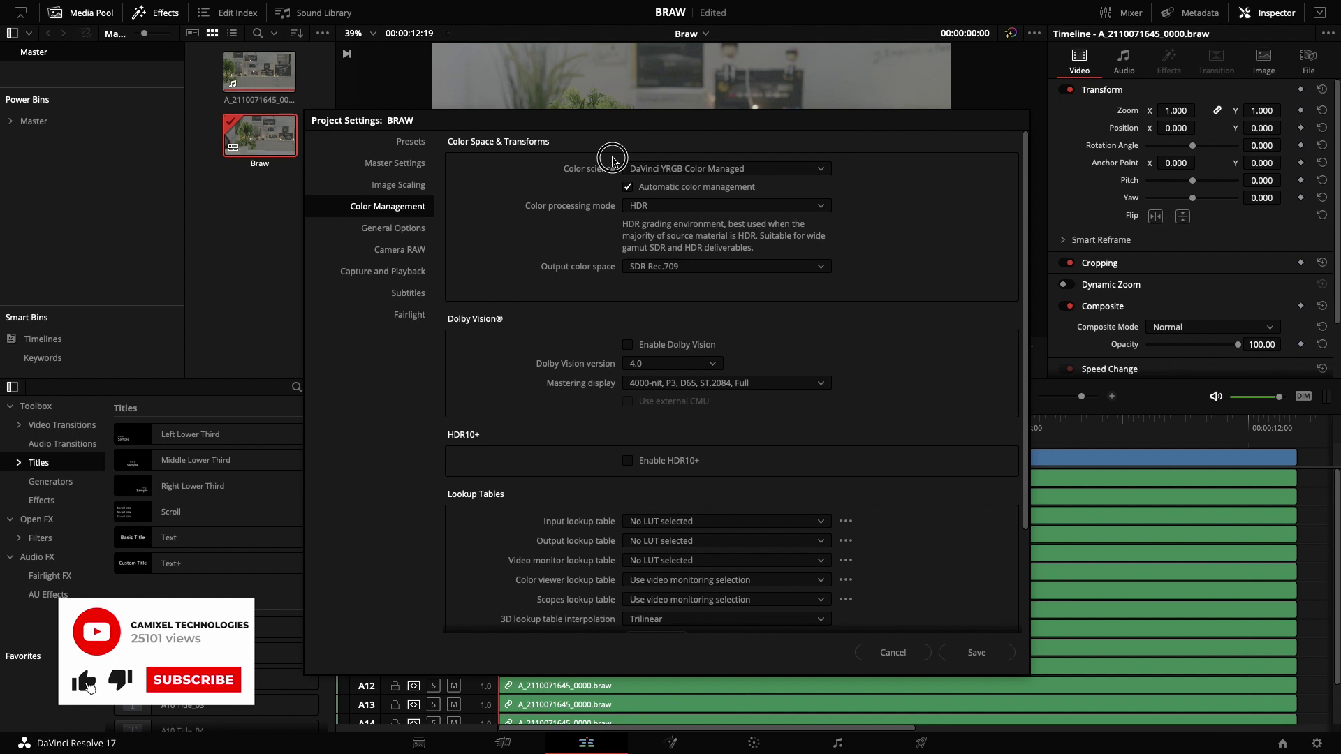
pyautogui.moveTo(613, 158); pyautogui.dragTo(474, 140)
pyautogui.click(839, 636)
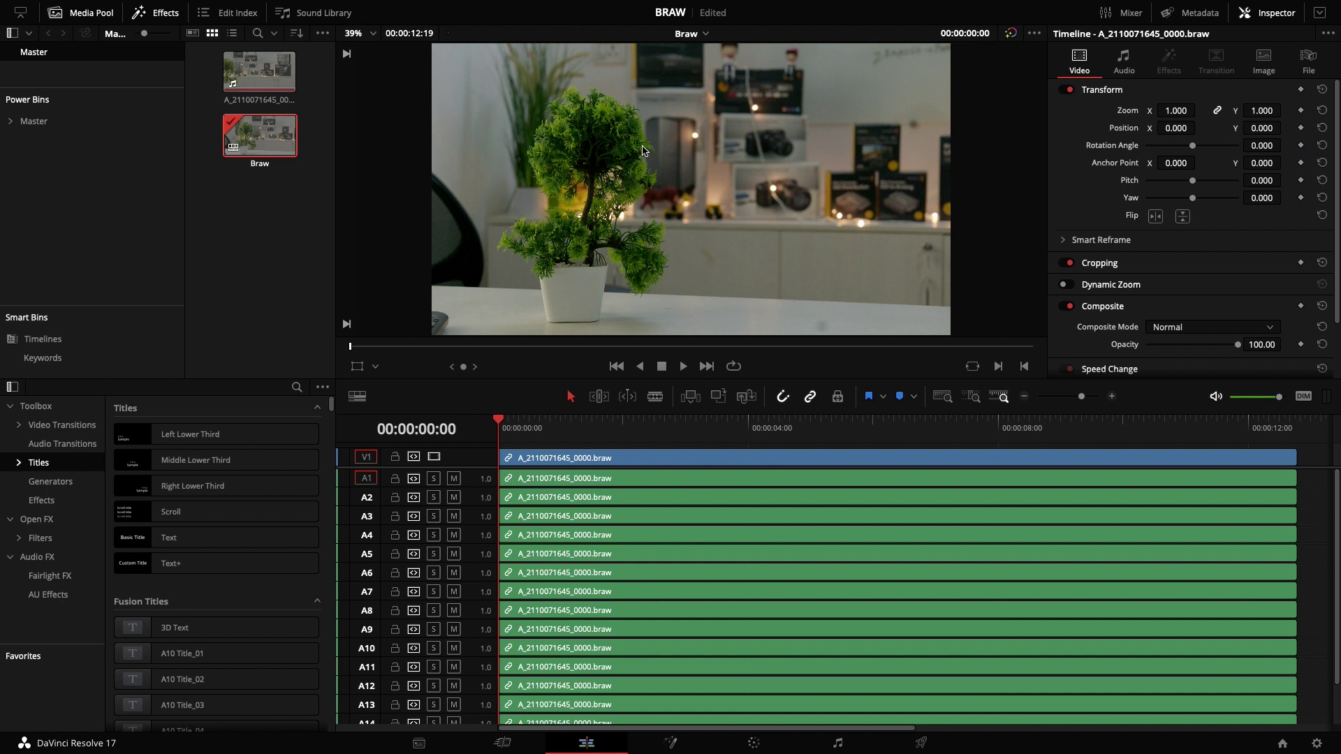
# Clear the current selection by clicking an empty area.
pyautogui.click(576, 408)
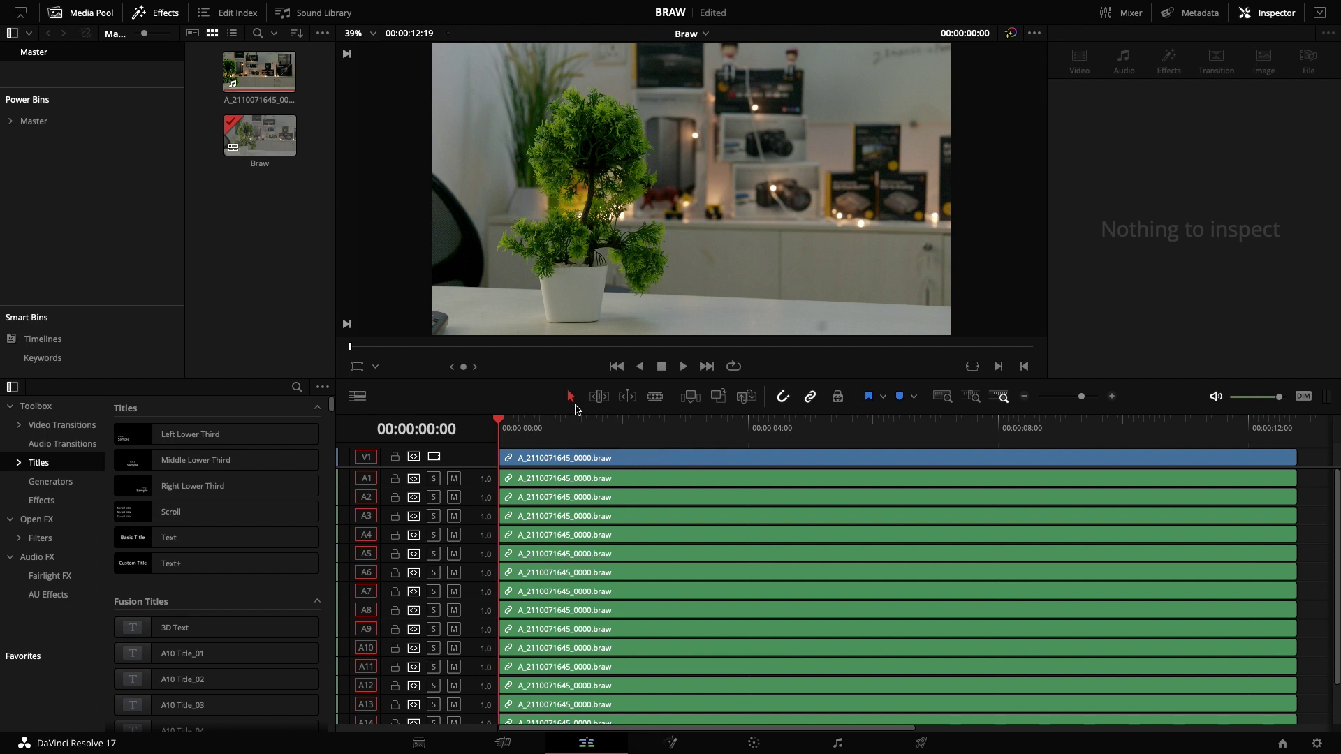
# On the Color page, show the clip's Camera Raw settings with Decode Using set to Project.
pyautogui.click(754, 744)
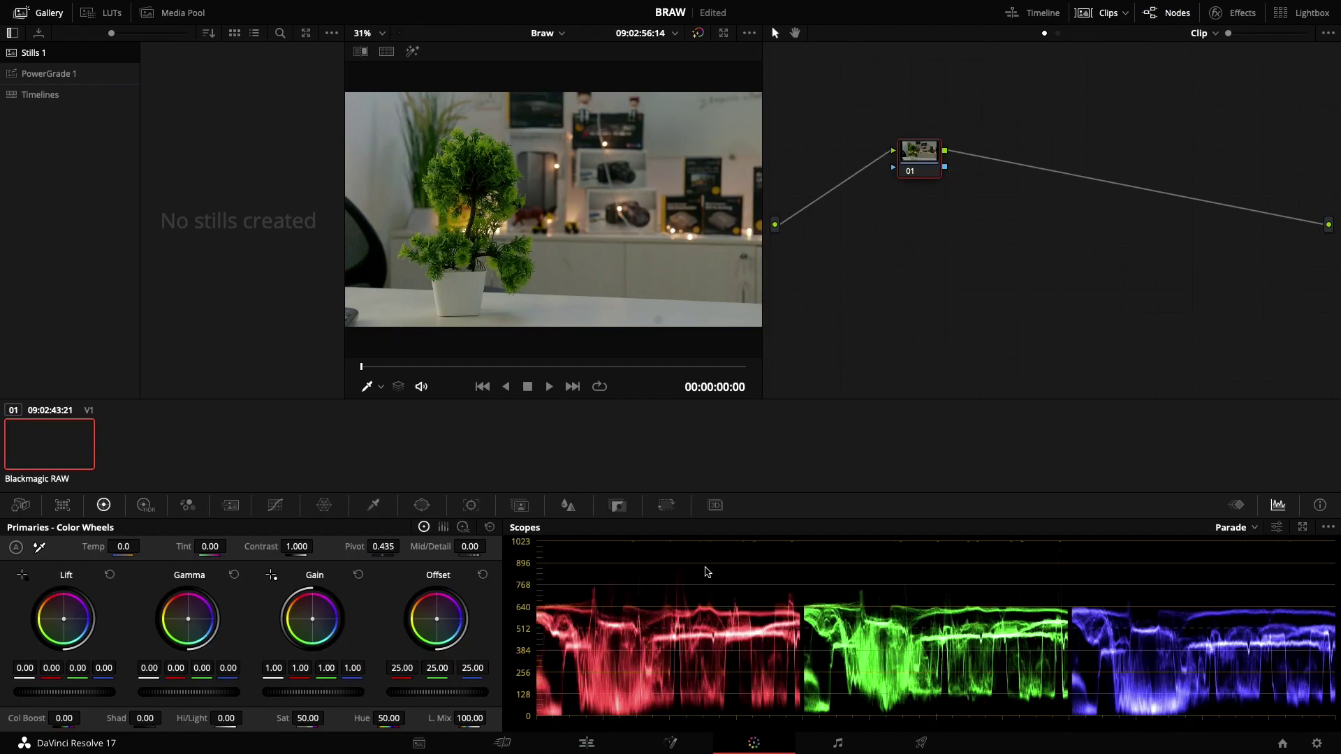
pyautogui.click(49, 14)
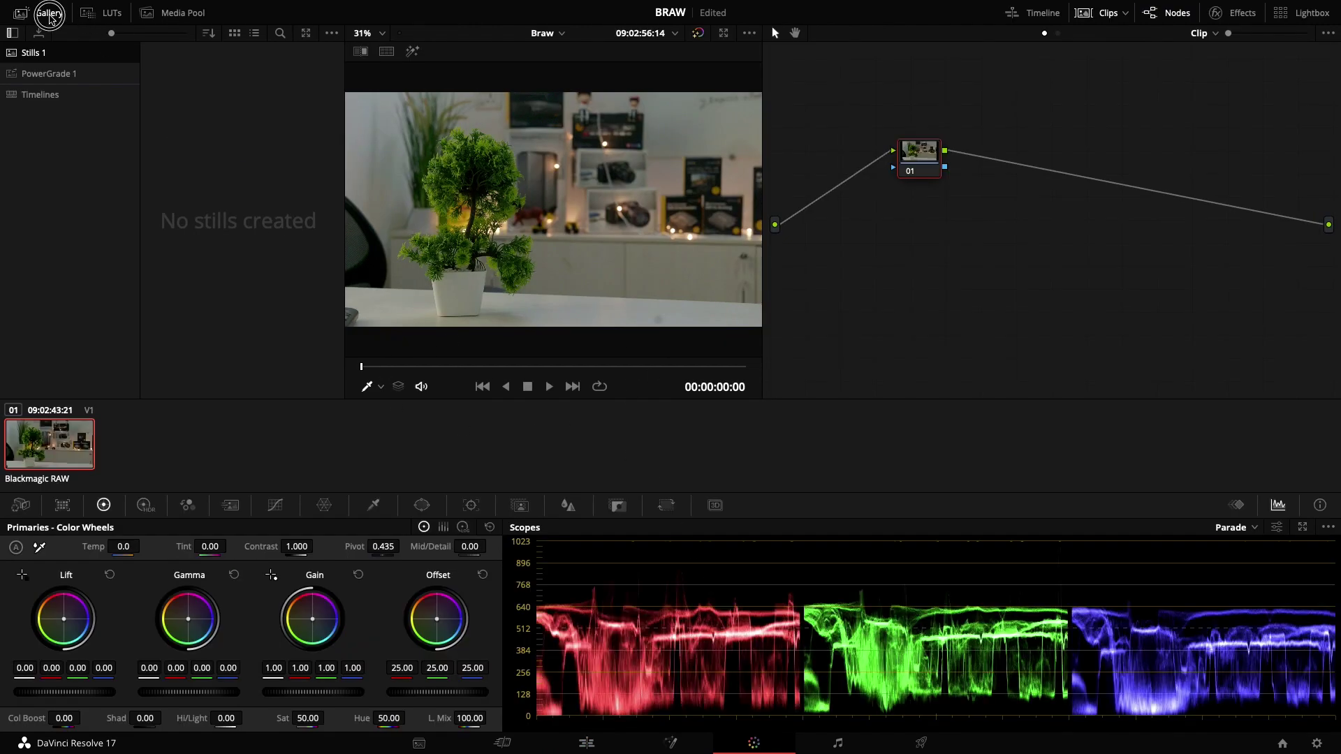
pyautogui.click(1177, 14)
pyautogui.click(1177, 14)
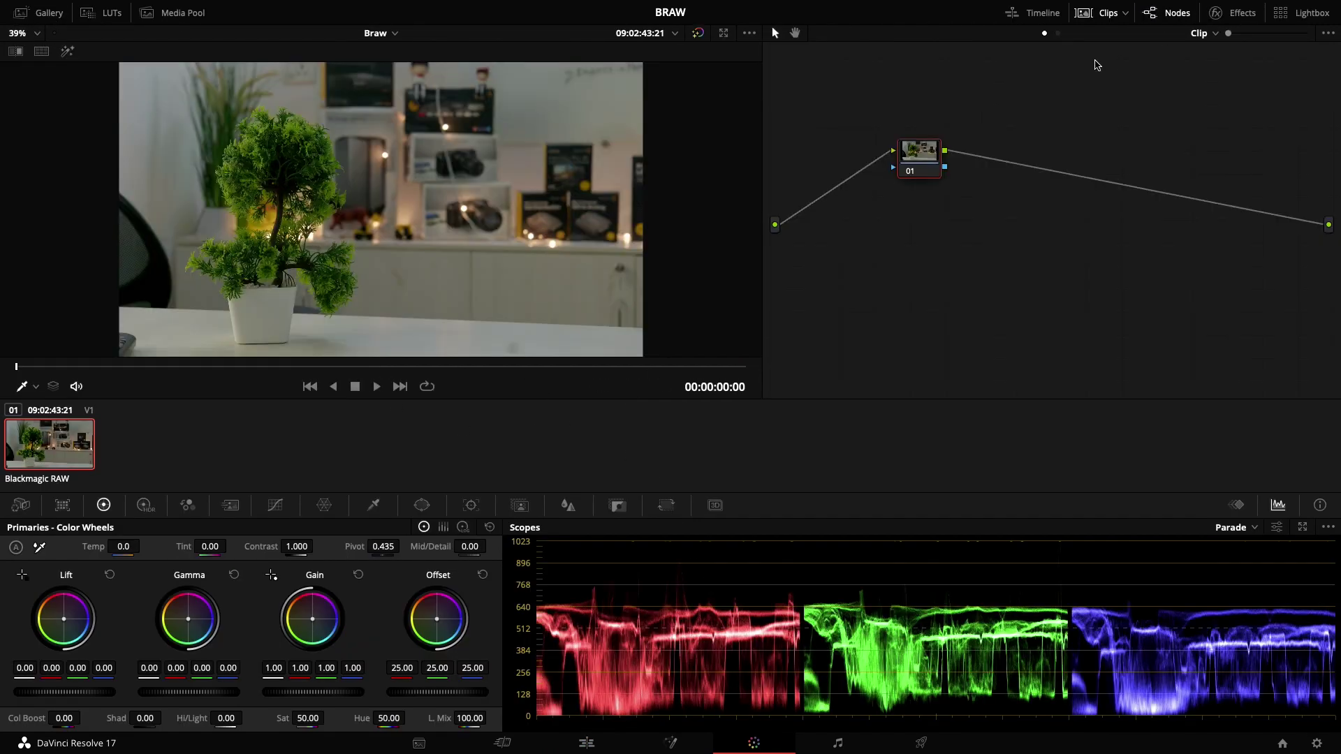
pyautogui.click(21, 505)
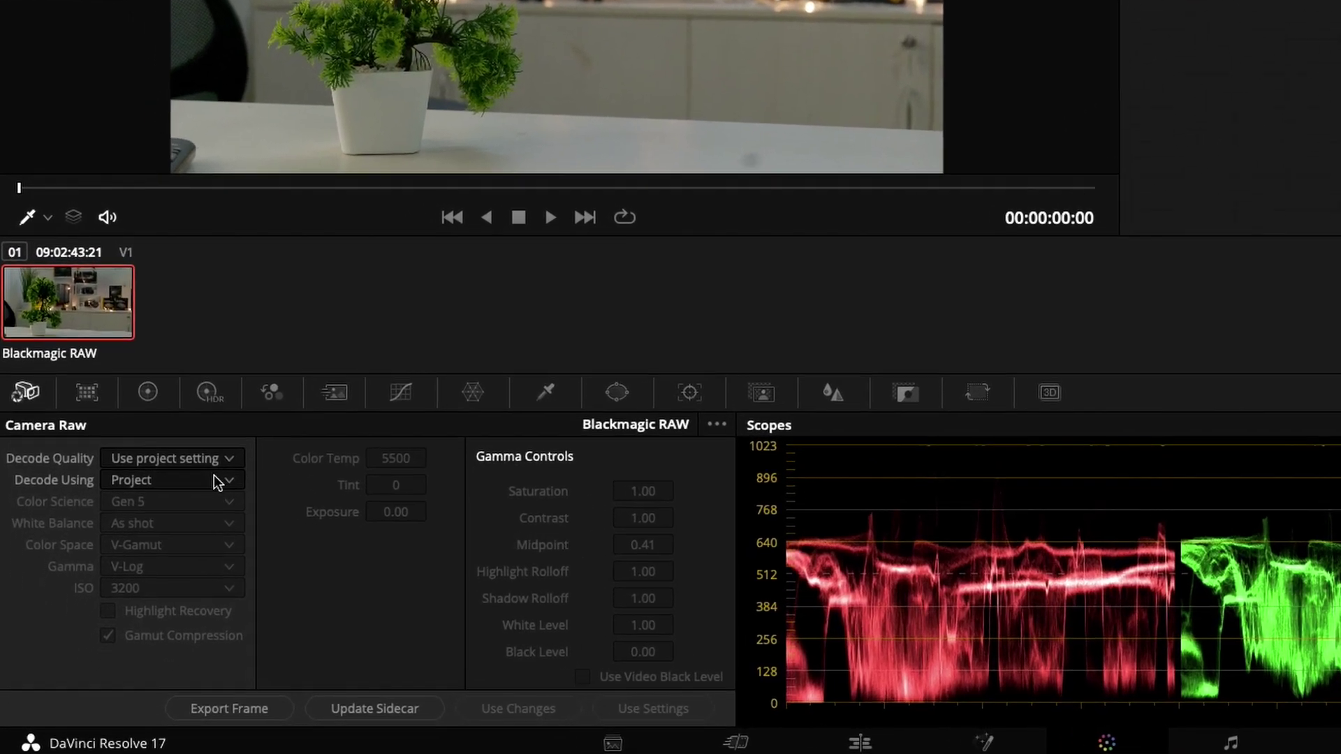
pyautogui.click(185, 517)
pyautogui.click(253, 427)
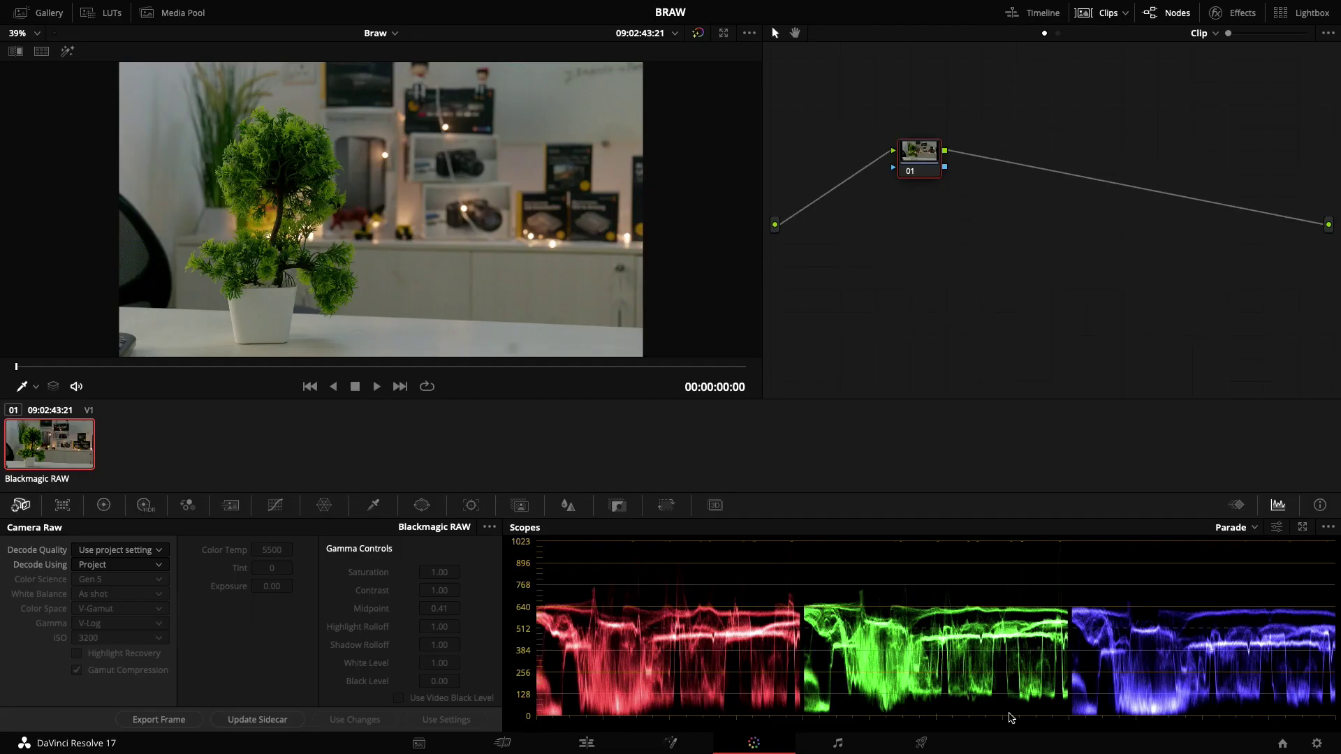
# Switch the project color science to plain DaVinci YRGB and save.
pyautogui.click(1318, 744)
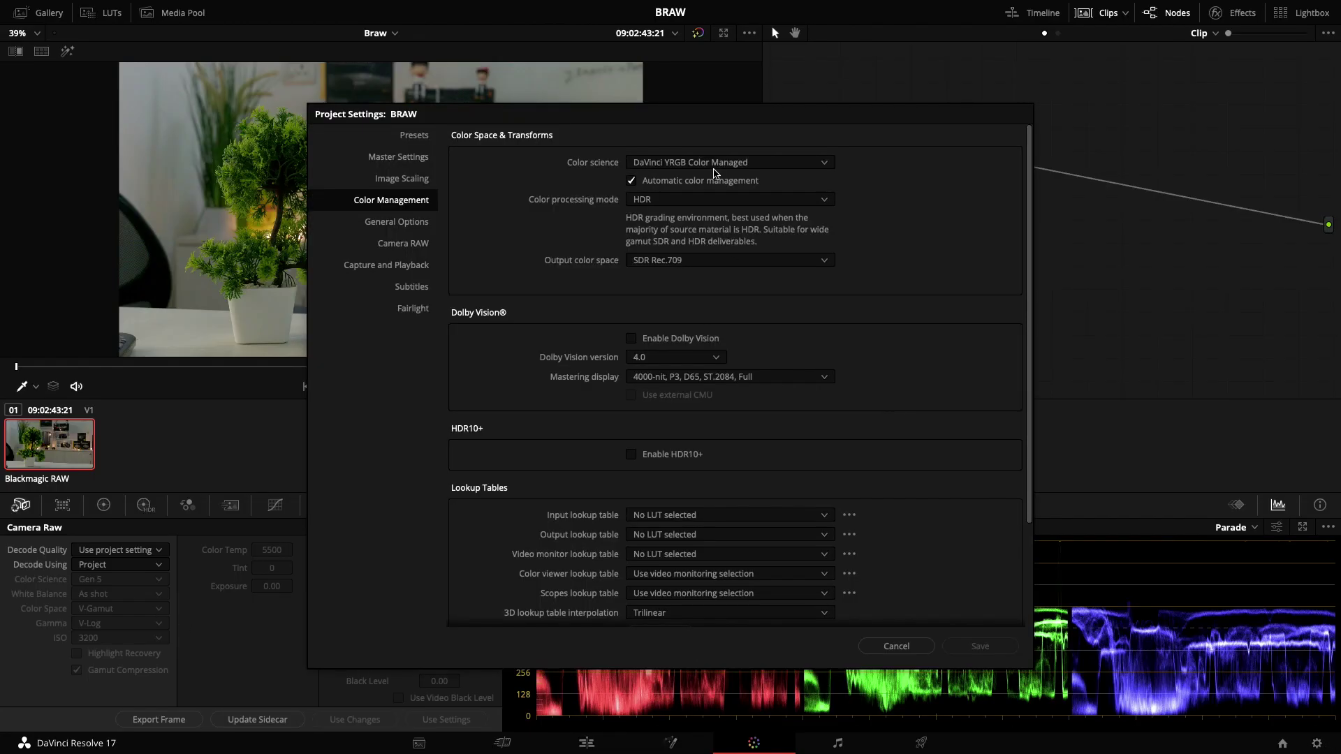
pyautogui.click(716, 169)
pyautogui.click(715, 180)
pyautogui.click(980, 647)
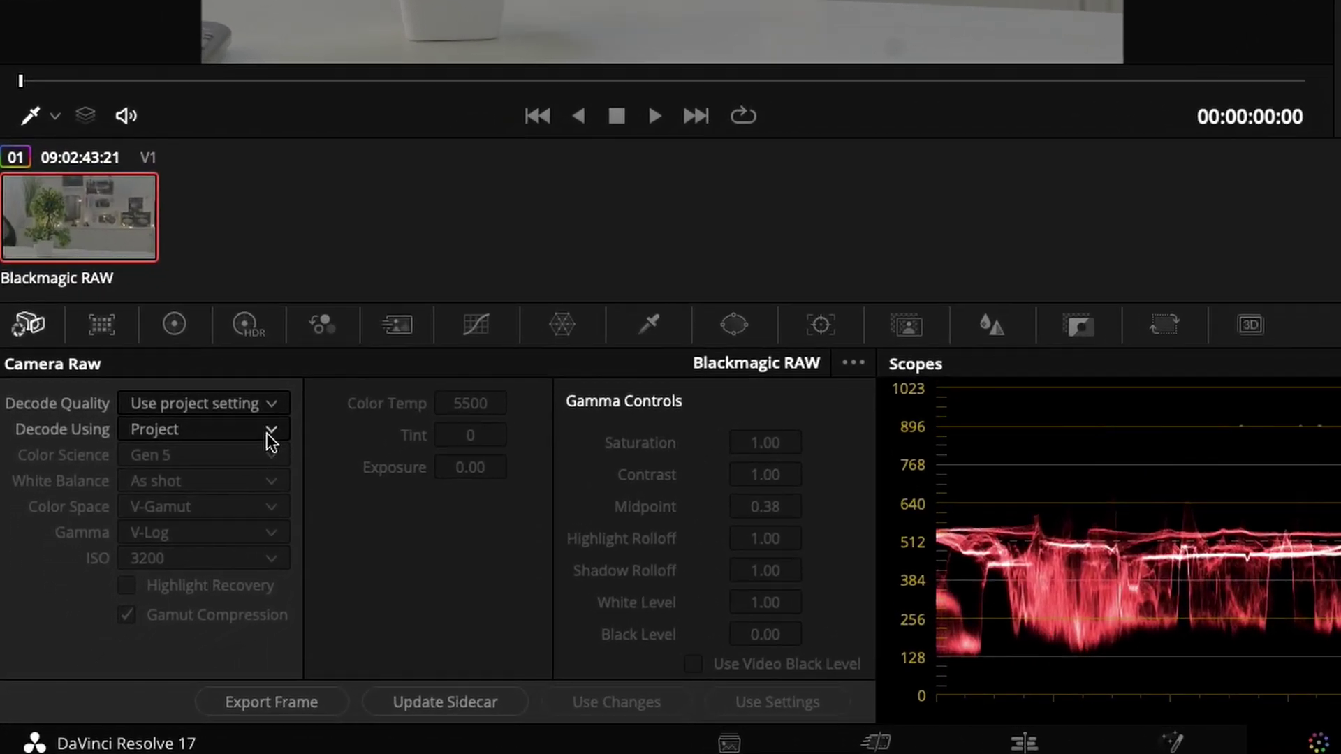
# Decode the clip from Clip settings, trying Gen 4 then keeping Gen 5, V-Gamut and V-Log.
pyautogui.click(267, 433)
pyautogui.click(245, 537)
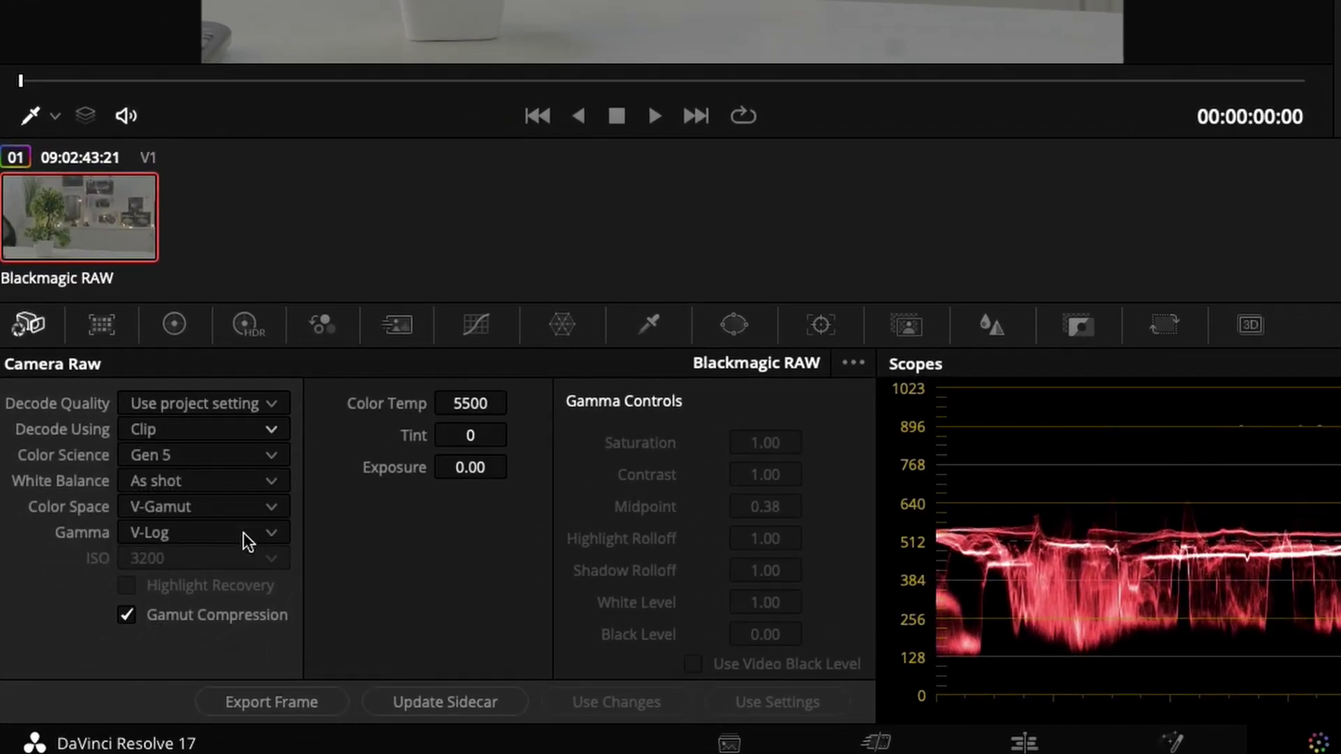
pyautogui.click(257, 461)
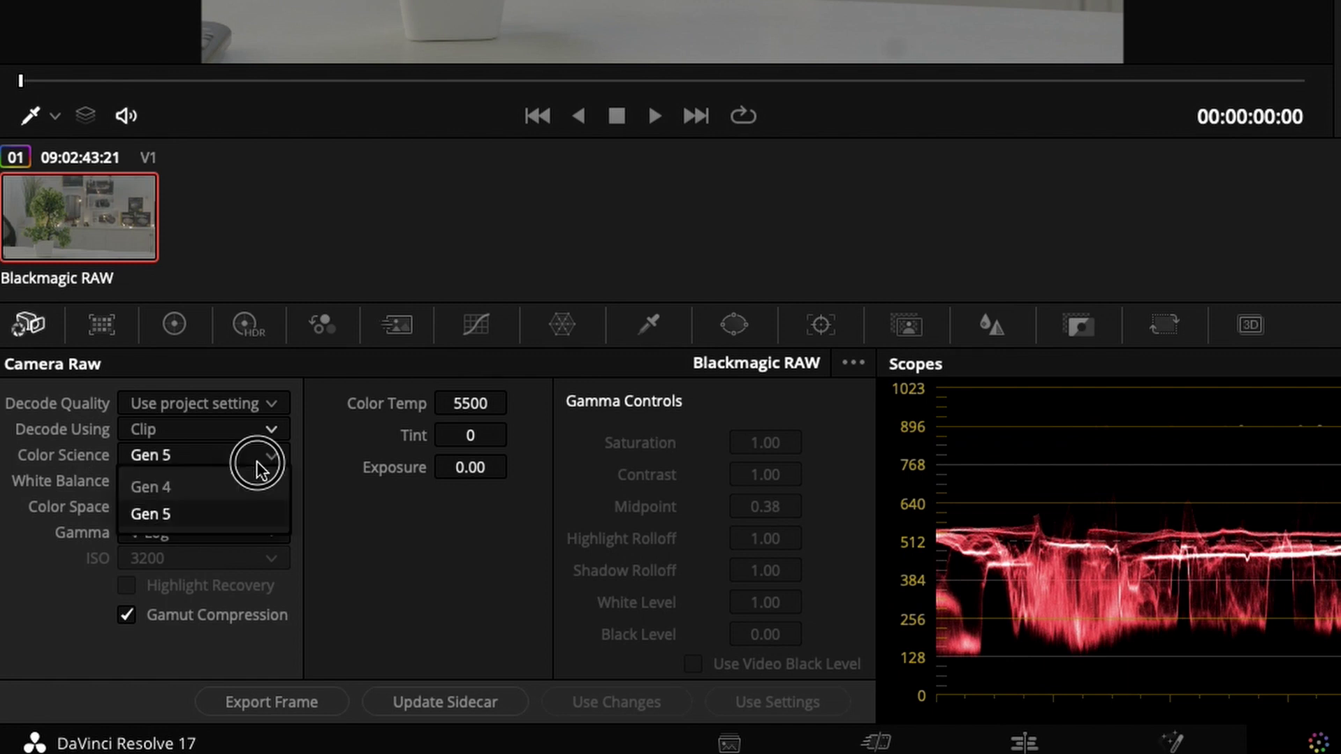
pyautogui.click(242, 496)
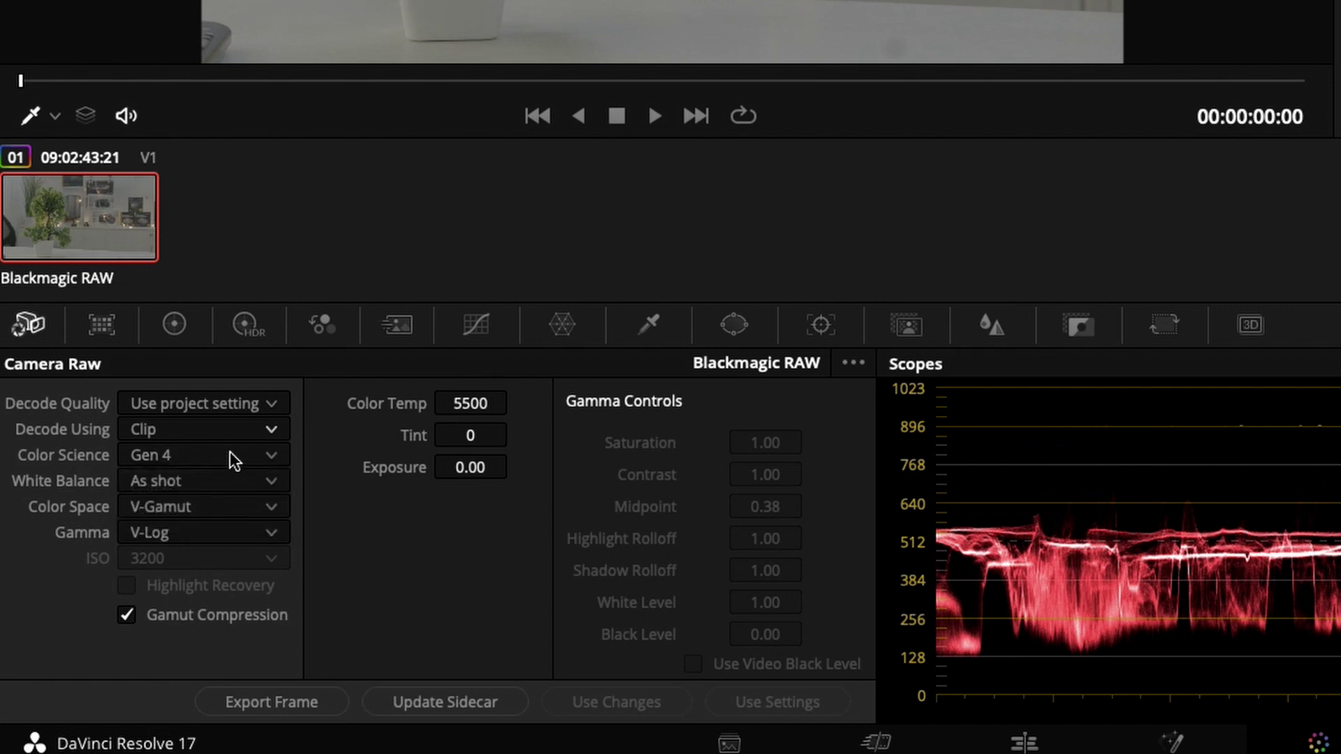
pyautogui.click(229, 453)
pyautogui.click(218, 508)
pyautogui.click(224, 507)
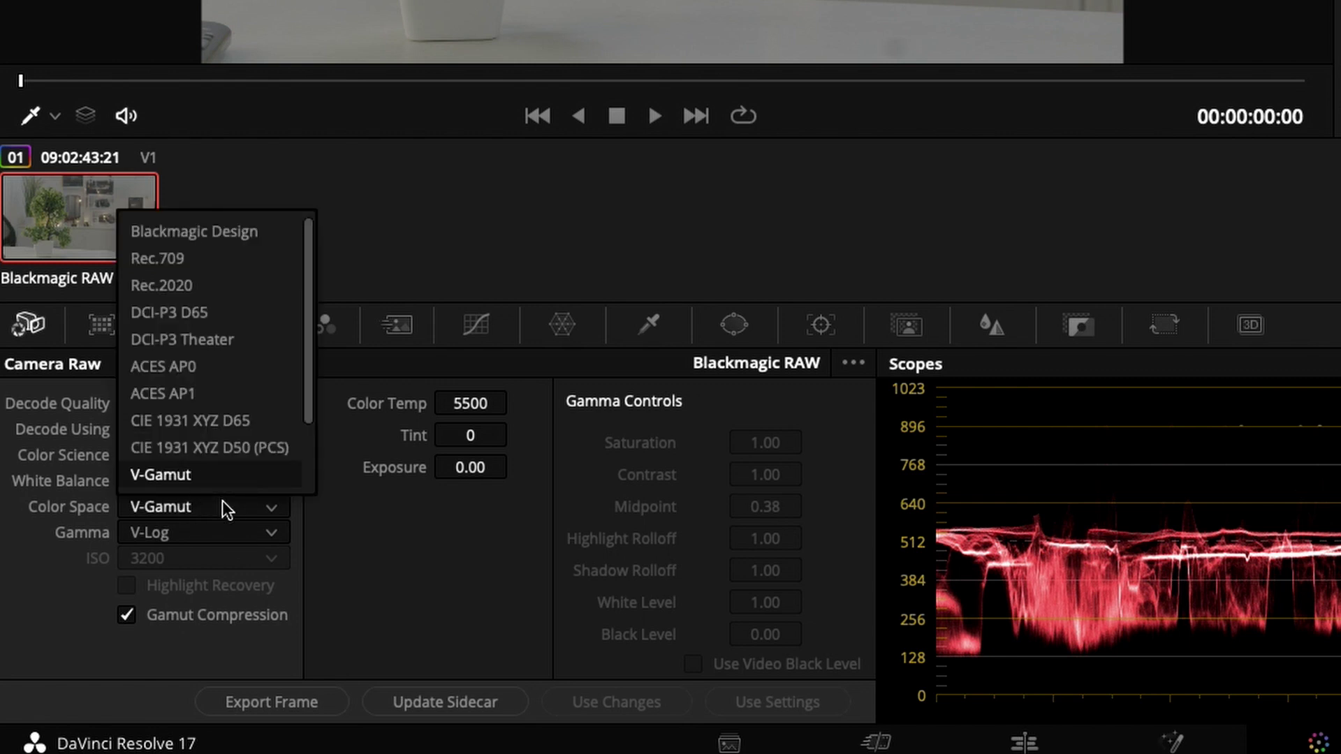
pyautogui.click(230, 536)
pyautogui.click(221, 534)
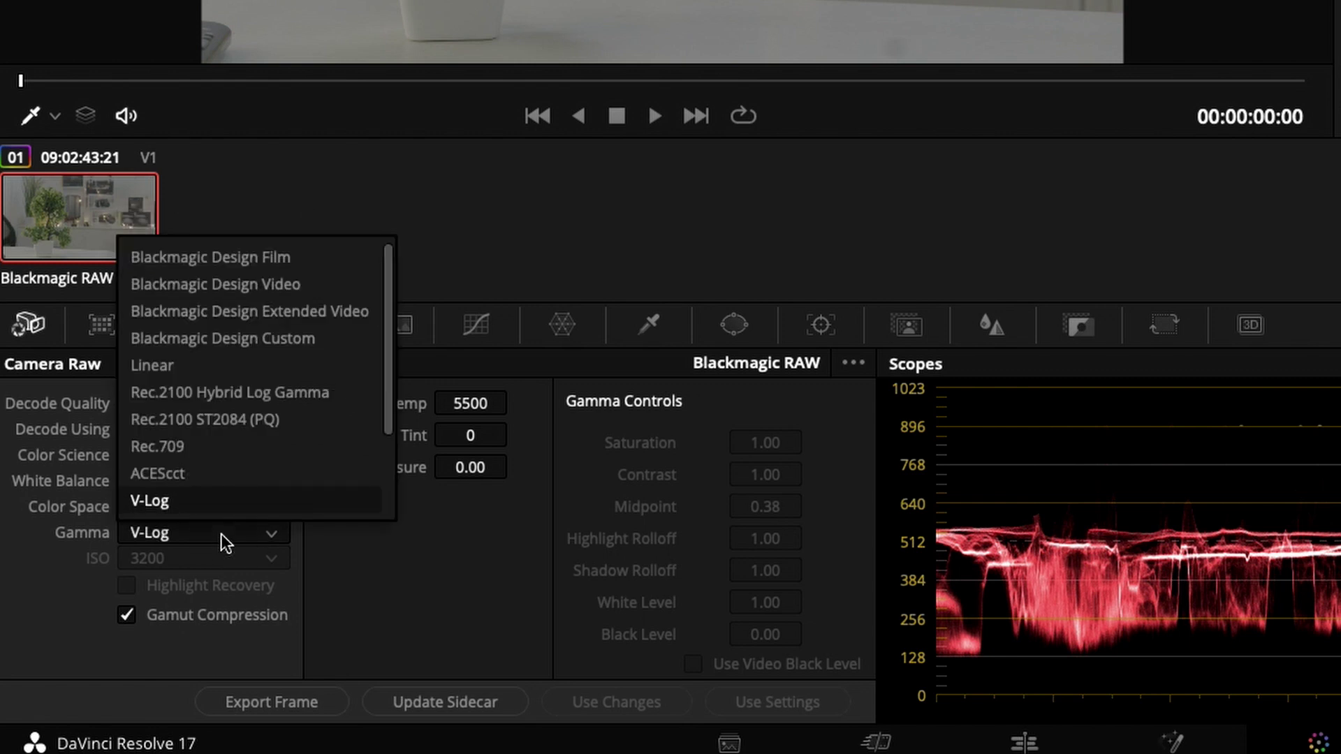
pyautogui.click(383, 542)
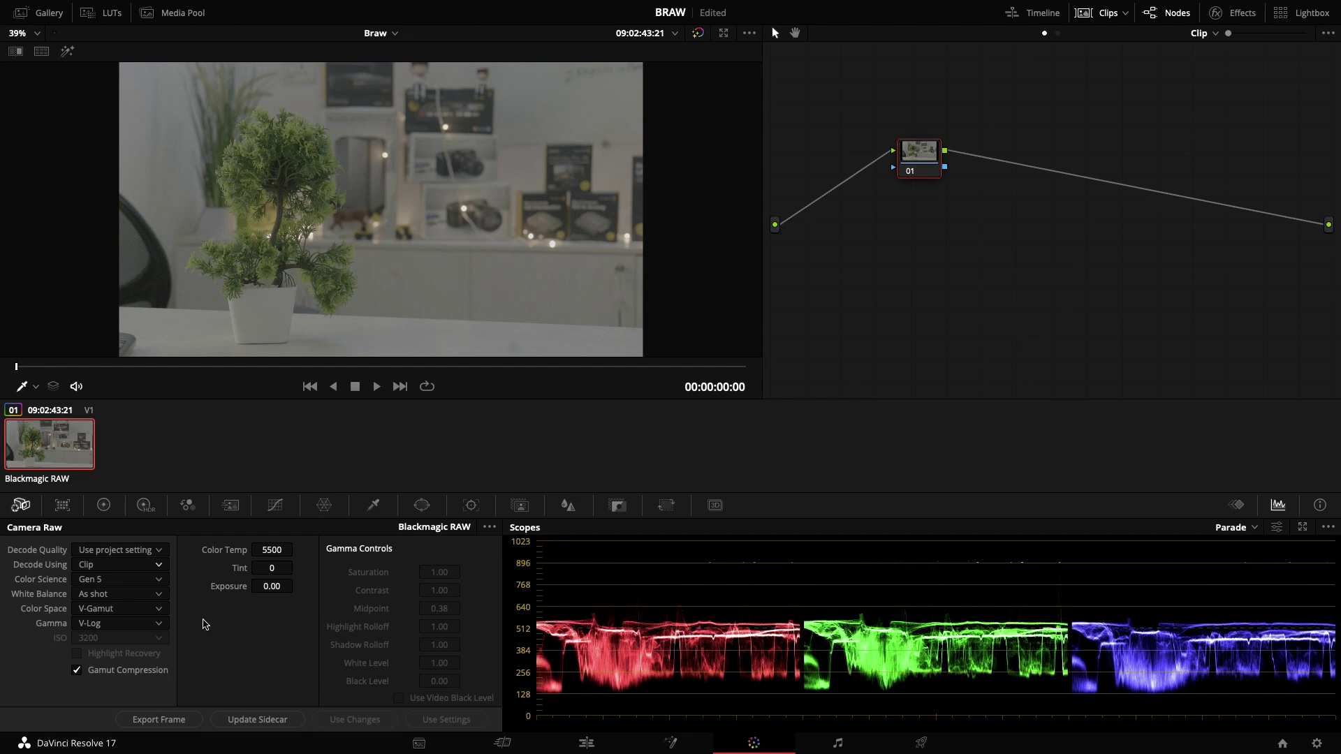
# Set project color science back to DaVinci YRGB Color Managed with HDR processing, and save.
pyautogui.click(1319, 744)
pyautogui.click(641, 166)
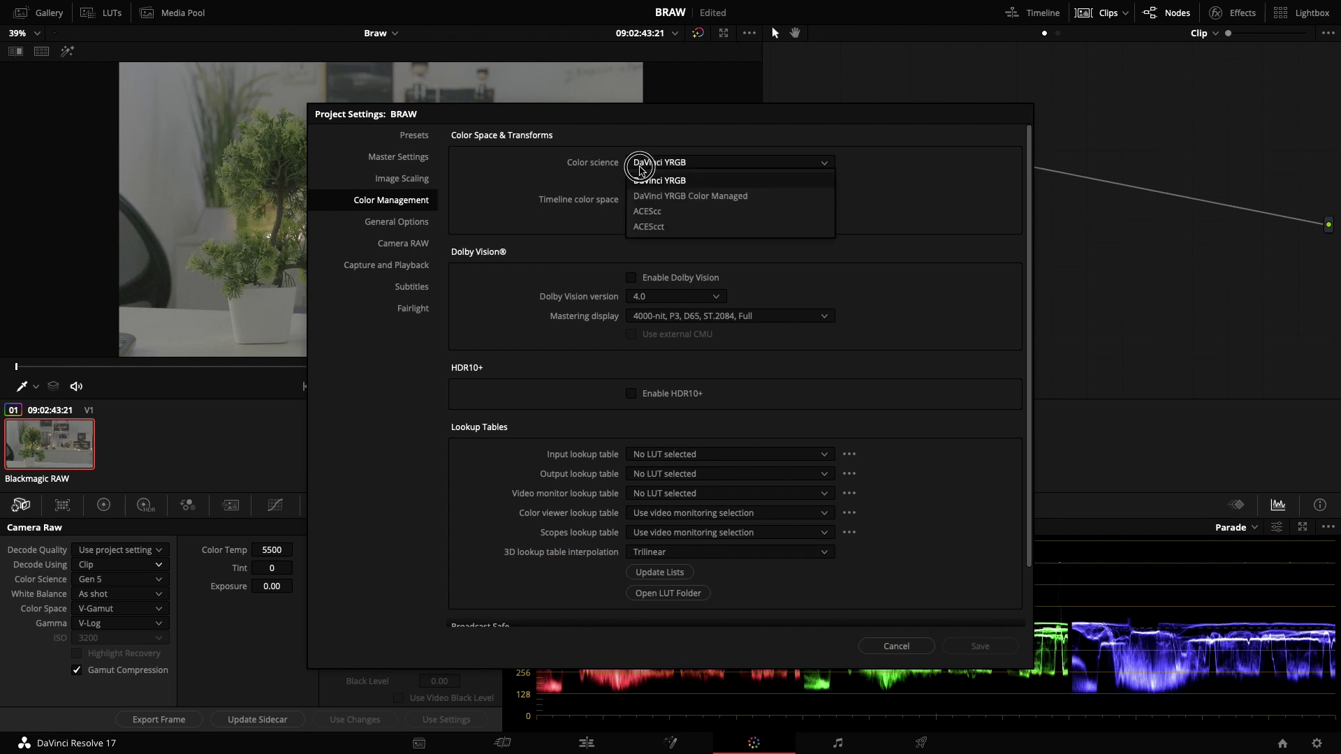
pyautogui.click(667, 196)
pyautogui.click(670, 199)
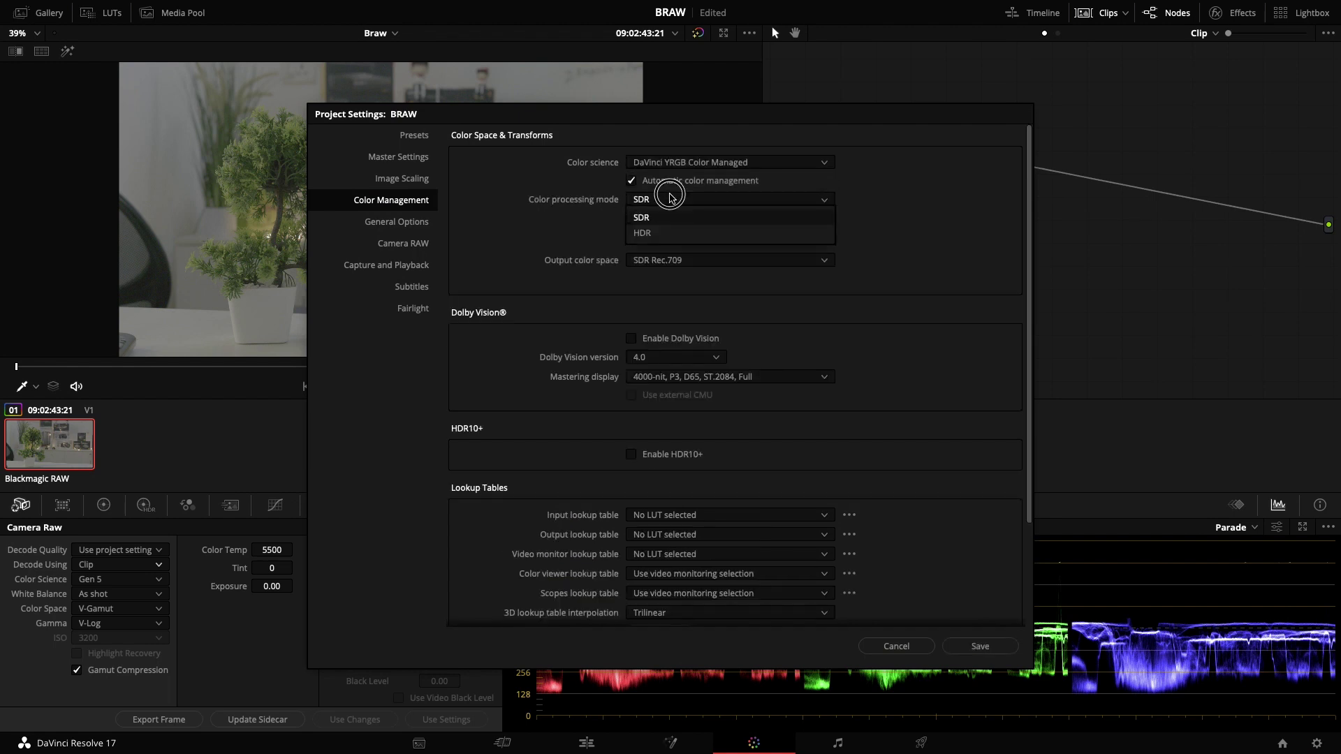
pyautogui.click(669, 233)
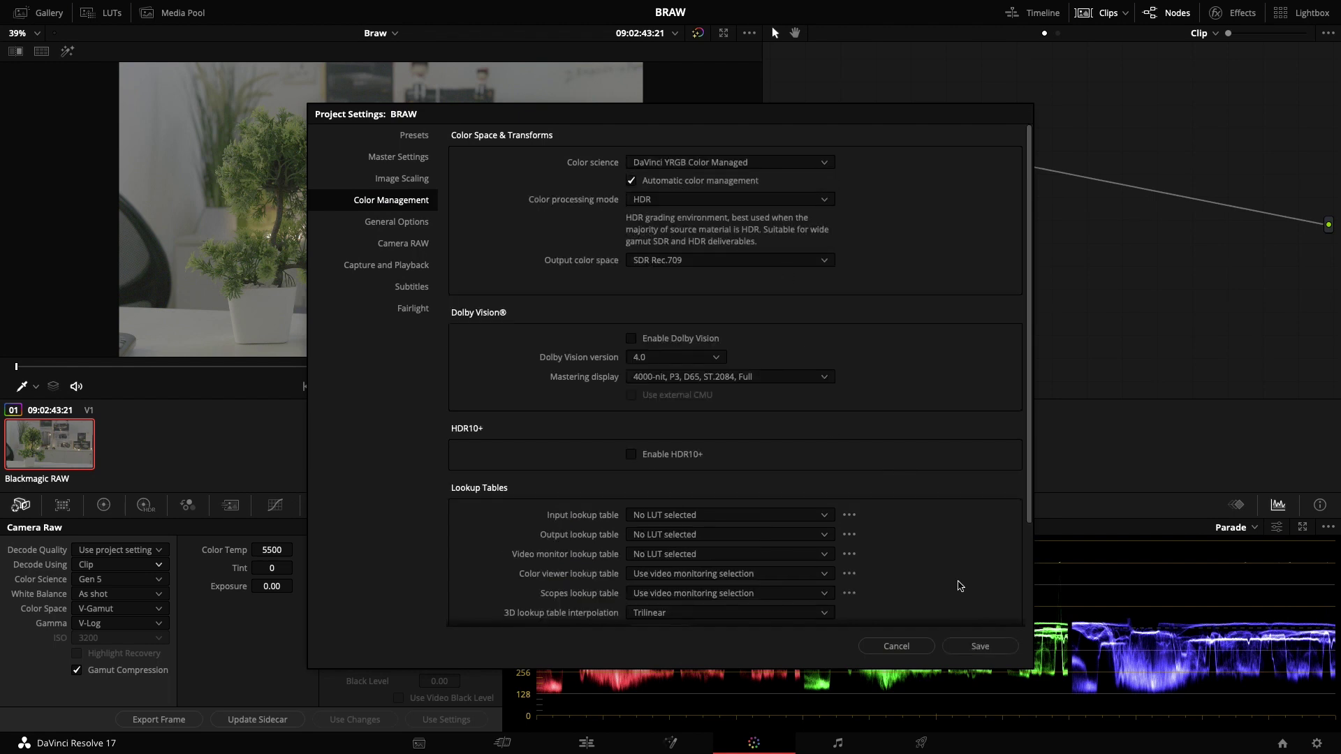
pyautogui.click(975, 648)
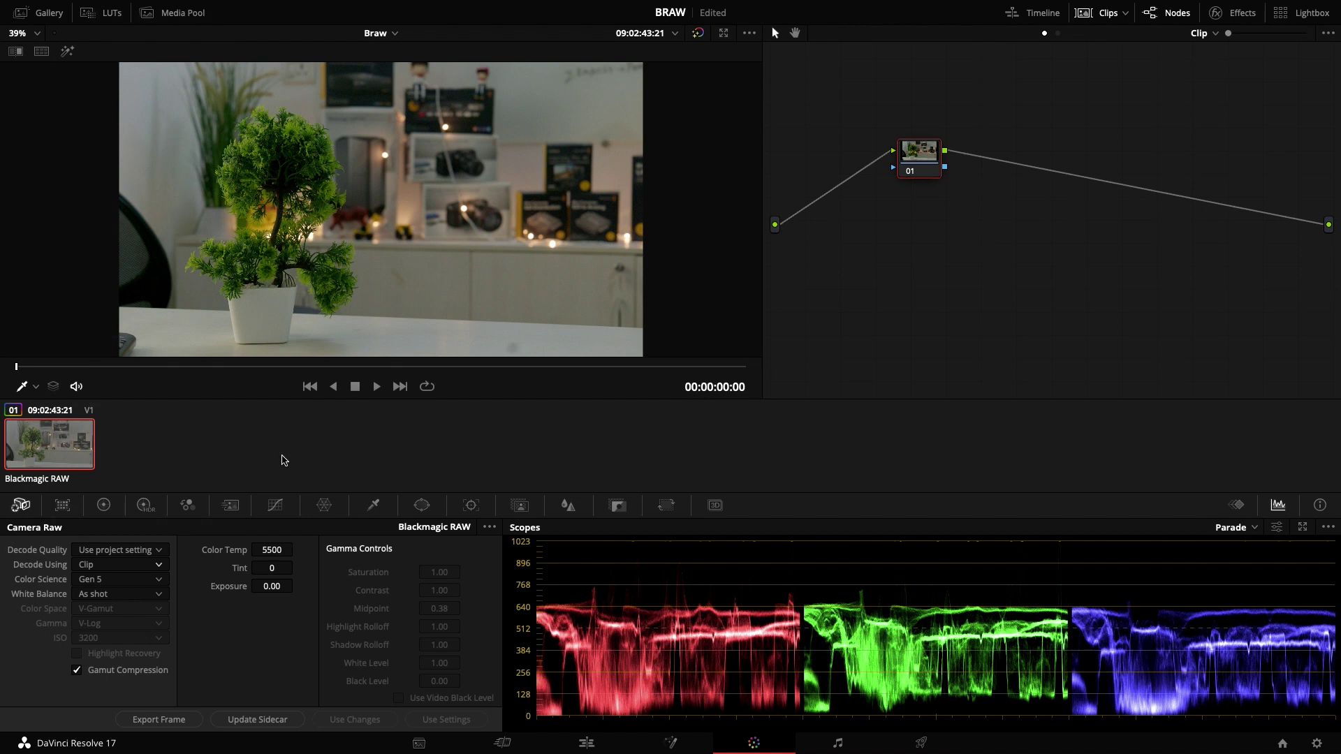
# Reposition node 01 and raise its curve highlights to brighten the clip.
pyautogui.moveTo(924, 176); pyautogui.dragTo(856, 229)
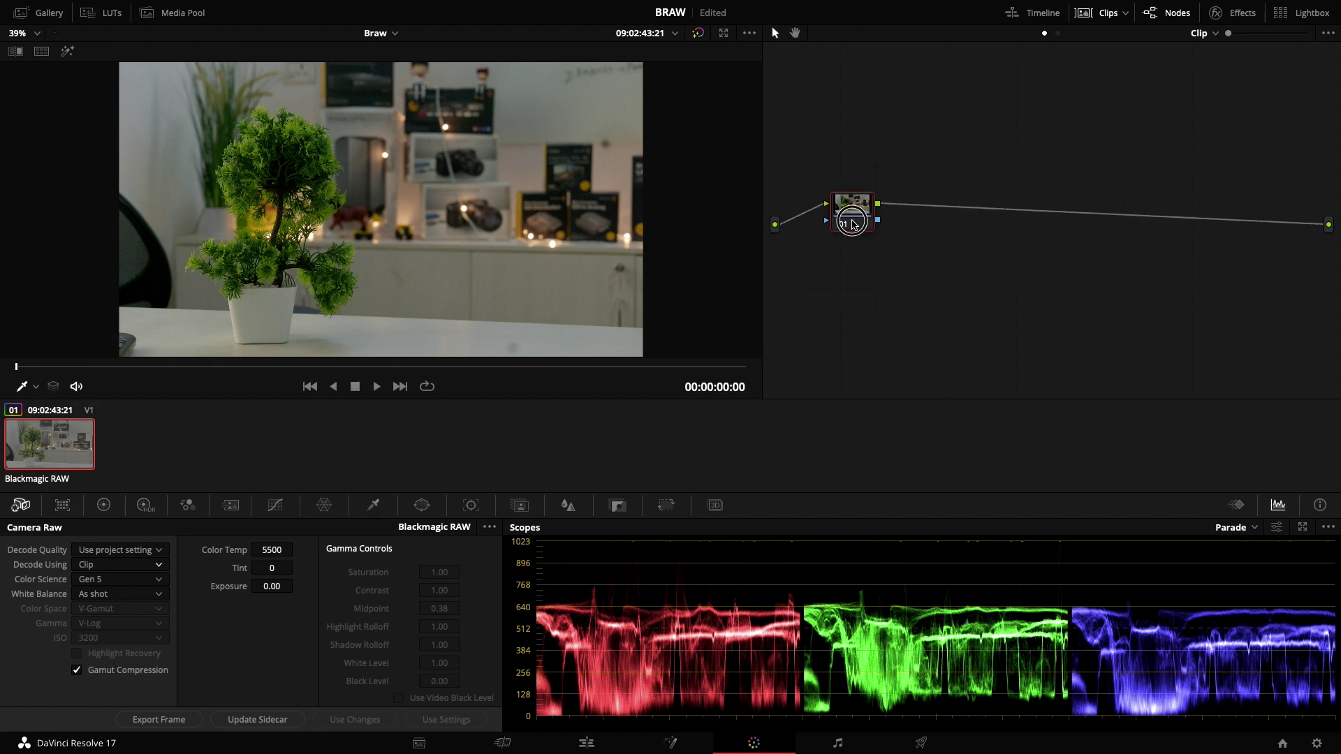
pyautogui.click(275, 505)
pyautogui.moveTo(314, 552); pyautogui.dragTo(257, 554)
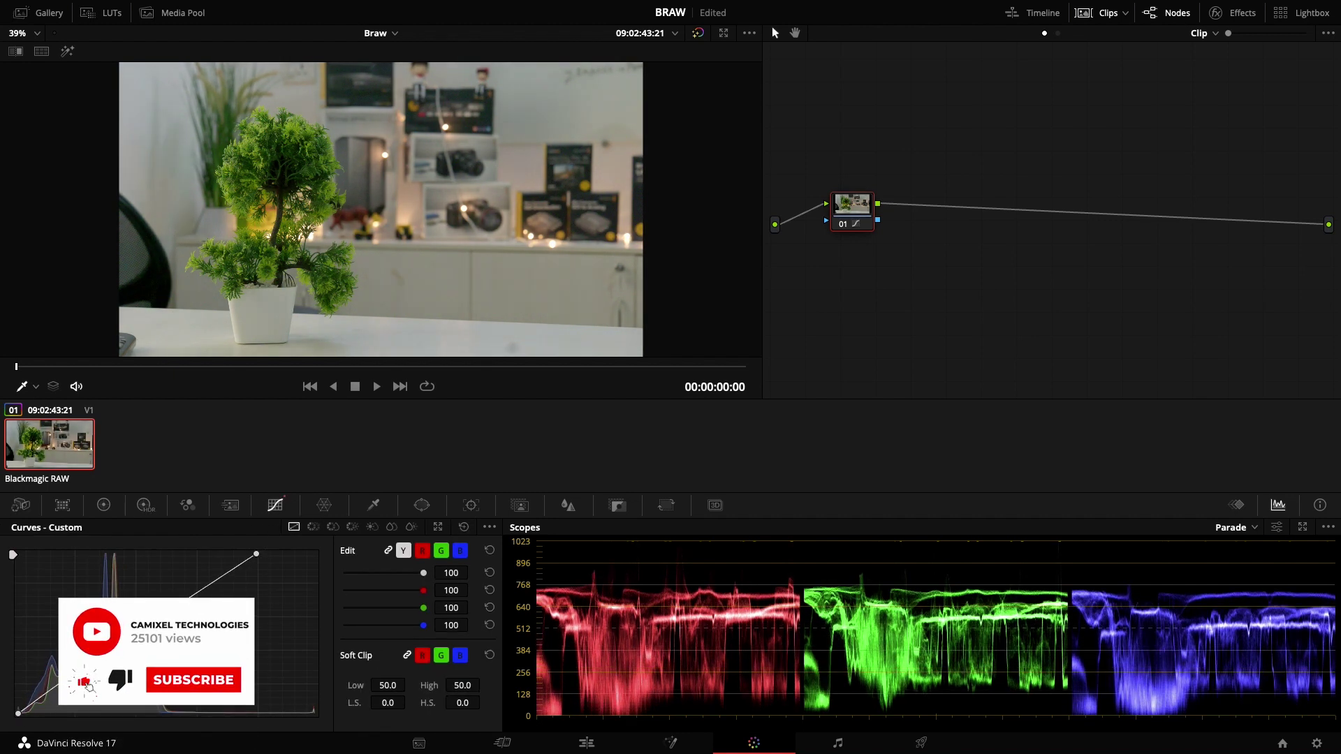
# Add serial nodes with a slight gamma tweak, then a parallel node 03 with its qualifier matte shown.
pyautogui.hotkey('alt', 's')
pyautogui.hotkey('alt', 's')
pyautogui.hotkey('shift', ';')
pyautogui.click(103, 505)
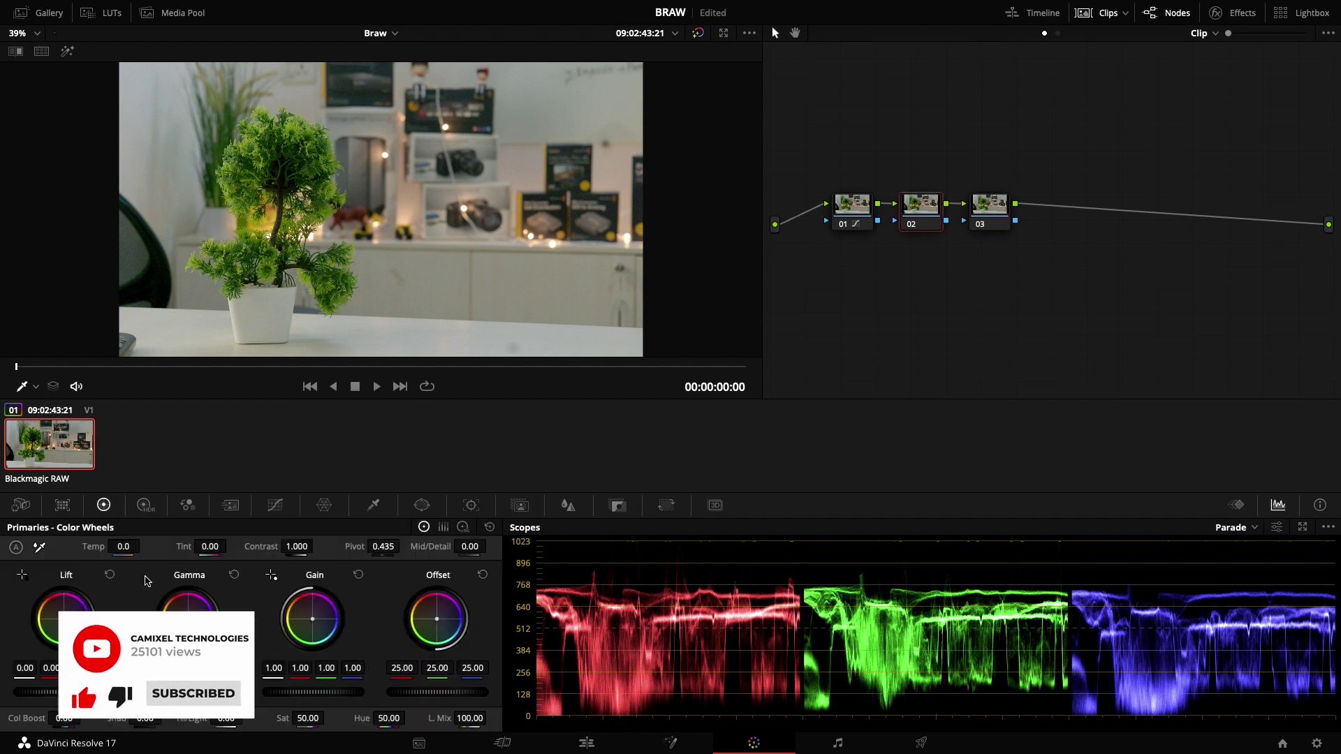
pyautogui.moveTo(188, 619)
pyautogui.mouseDown()
pyautogui.moveTo(183, 609)
pyautogui.moveTo(183, 644)
pyautogui.mouseUp()
pyautogui.hotkey('alt', 'p')
pyautogui.click(373, 505)
pyautogui.hotkey('shift', 'h')
pyautogui.hotkey('shift', 'h')
# Stretch node 03's circle window to size 55.77, aspect 42.60 over the bonsai, then reopen Camera Raw.
pyautogui.click(422, 505)
pyautogui.click(31, 617)
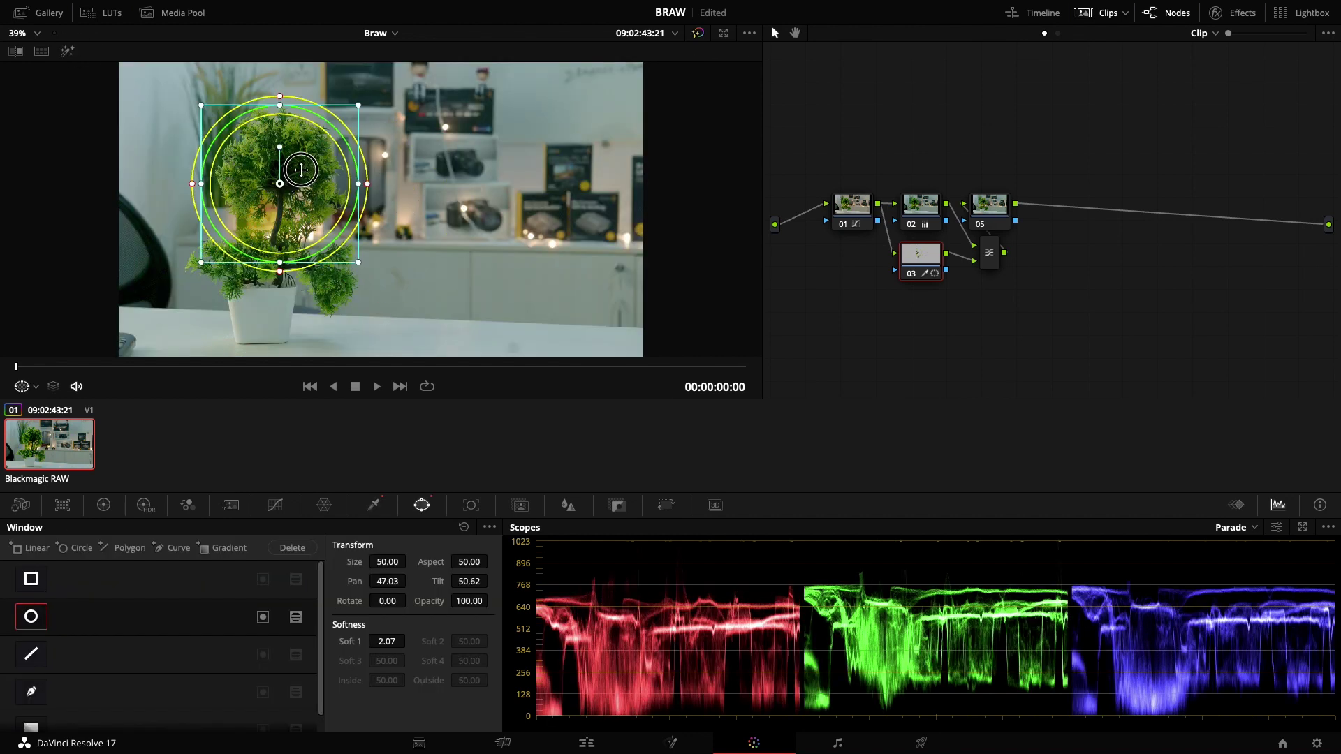
pyautogui.moveTo(279, 261); pyautogui.dragTo(279, 290)
pyautogui.moveTo(354, 188); pyautogui.dragTo(385, 213)
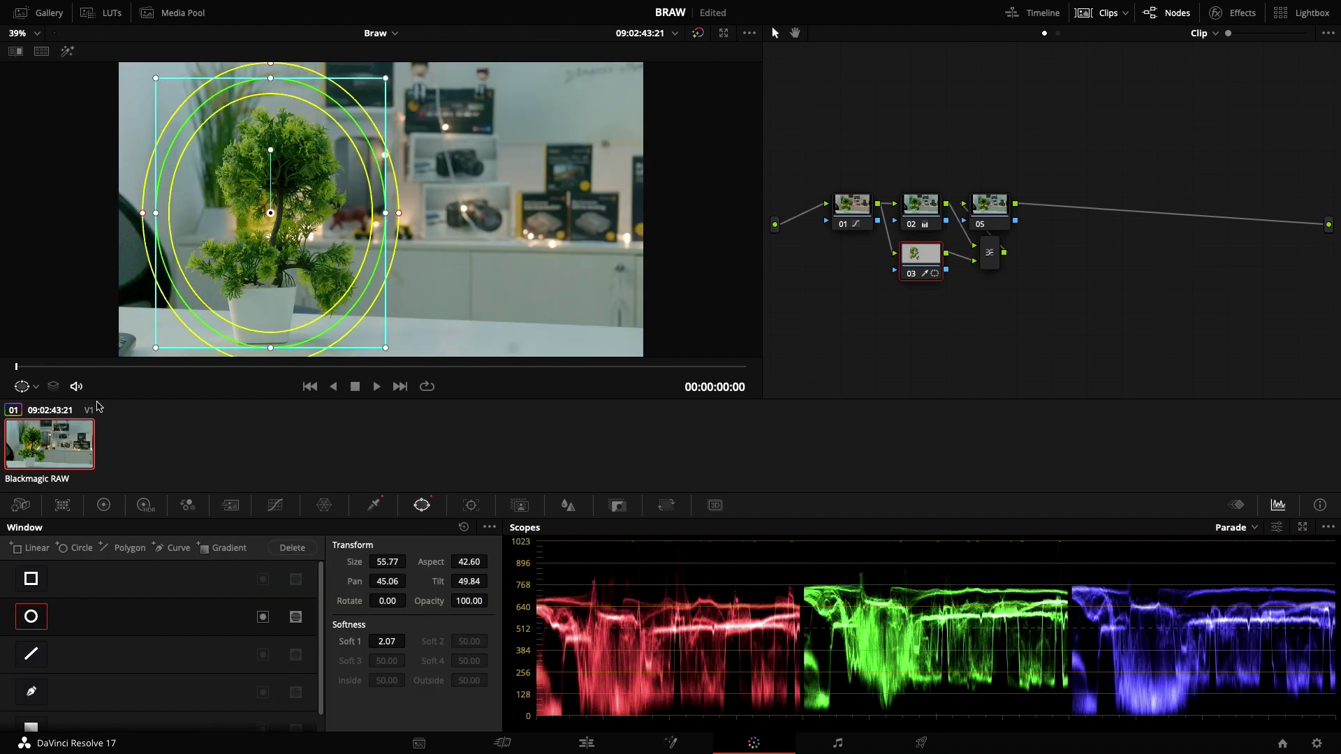
pyautogui.click(21, 505)
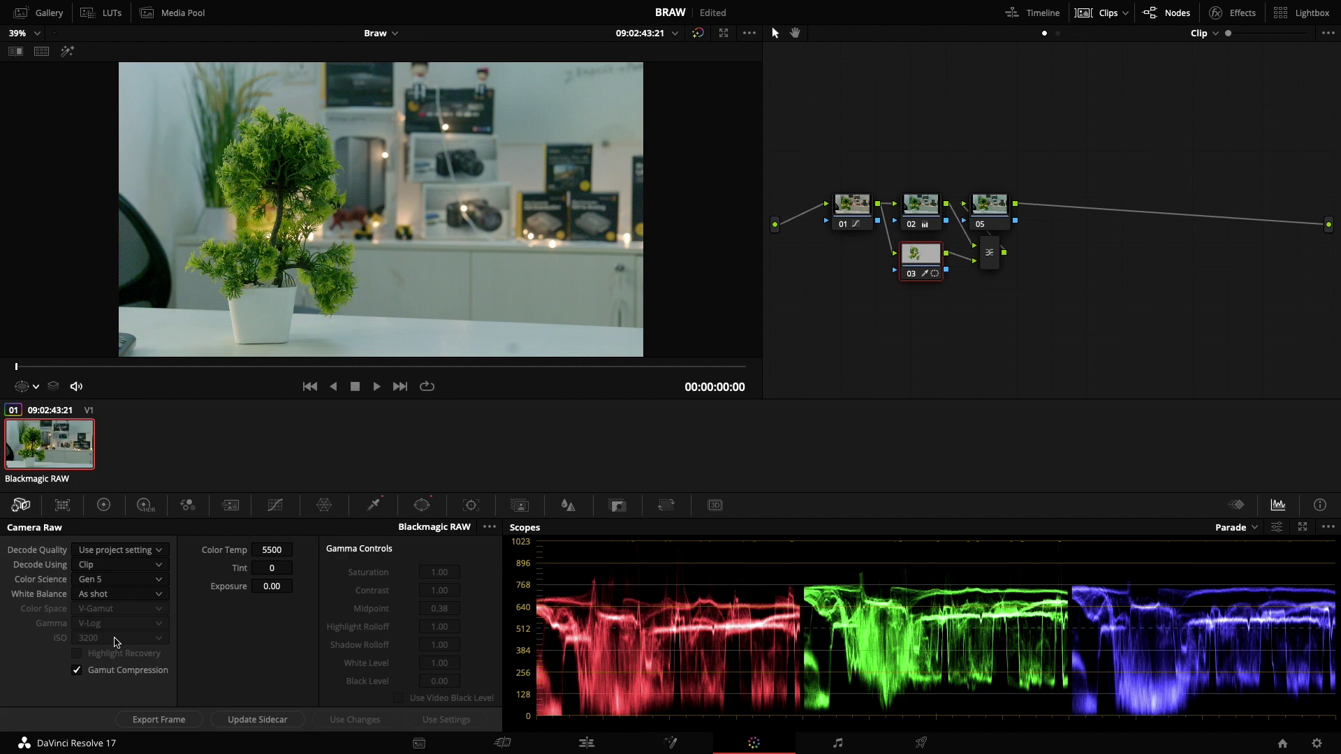